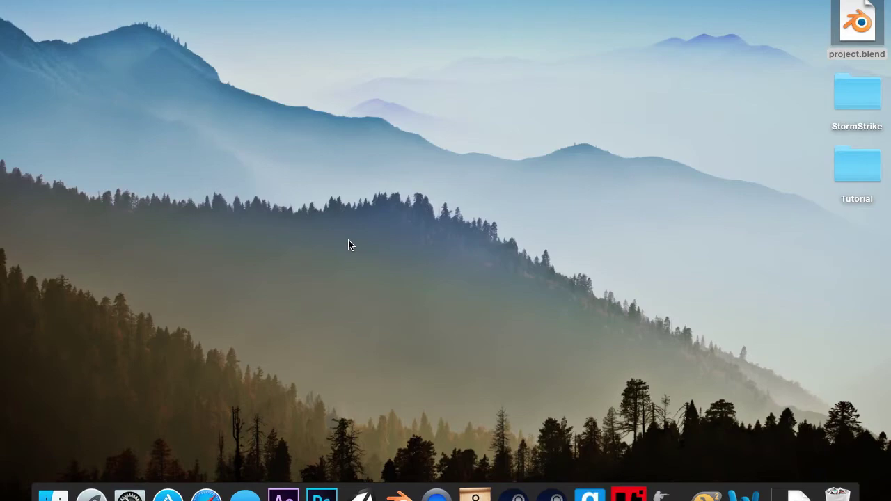
Launch project.blend from the macOS desktop so it loads in Blender 2.73
double_click(860, 17)
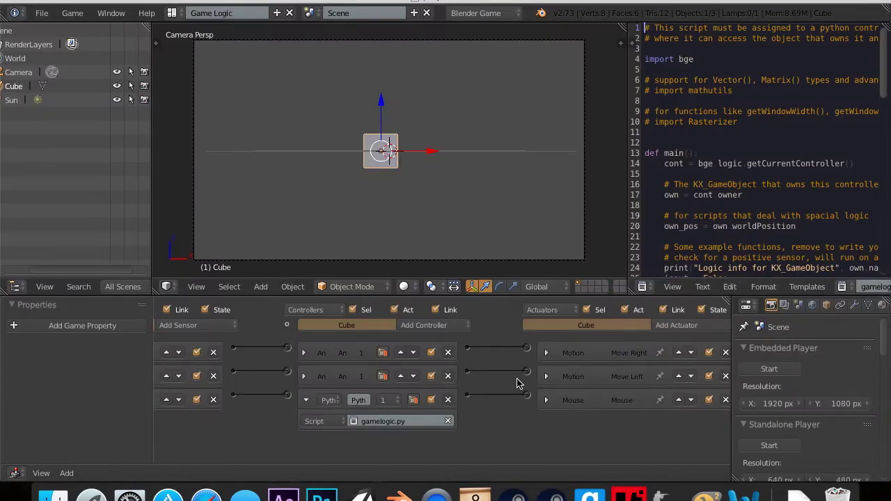
Collapse the Python controller, then play the game in the embedded player, steering the cube right and left before exiting
click(306, 400)
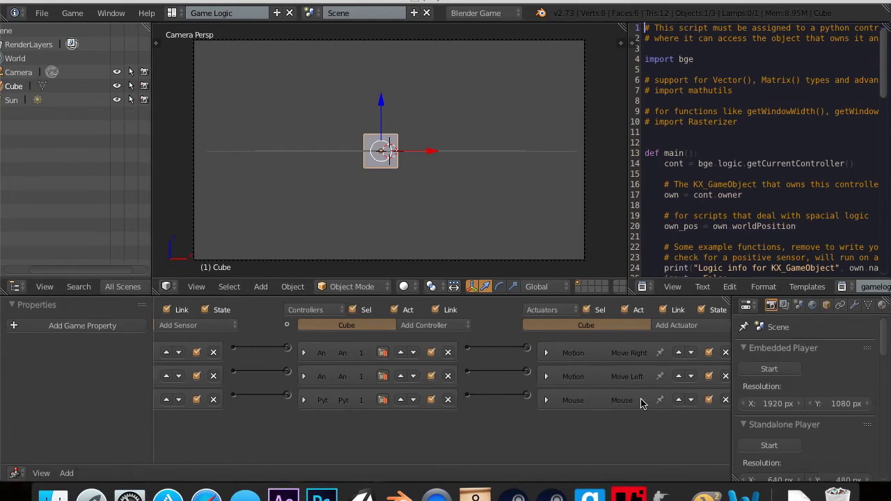
click(769, 369)
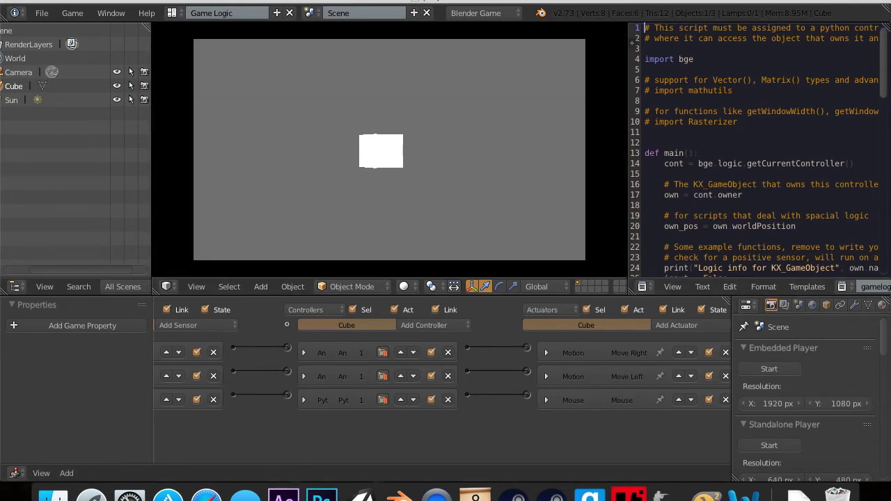
key(Right)
key(Right)
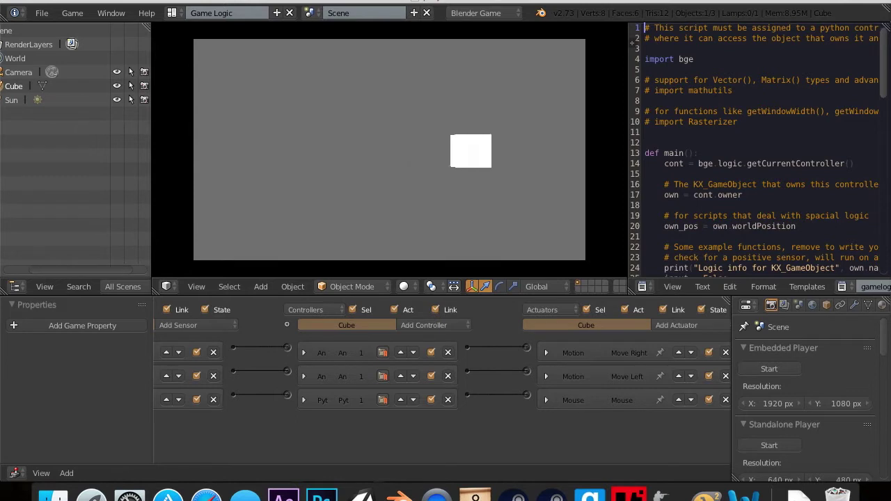
key(Left)
key(Right)
key(Left)
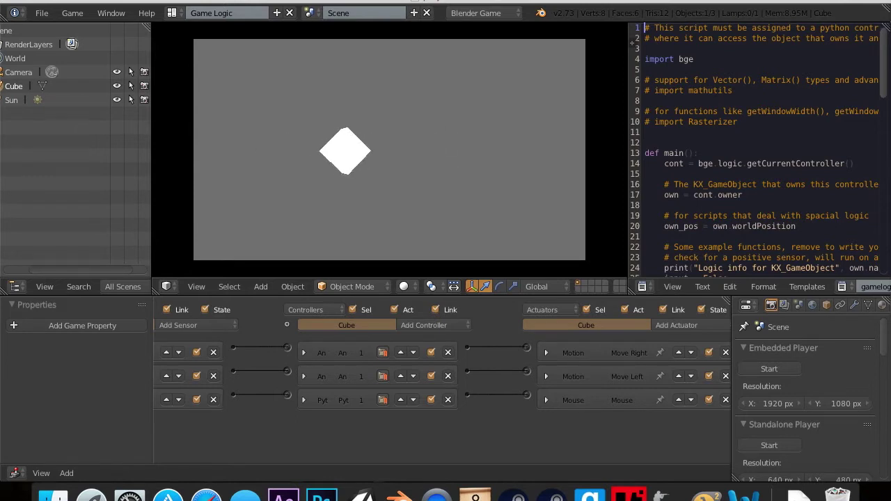
key(Escape)
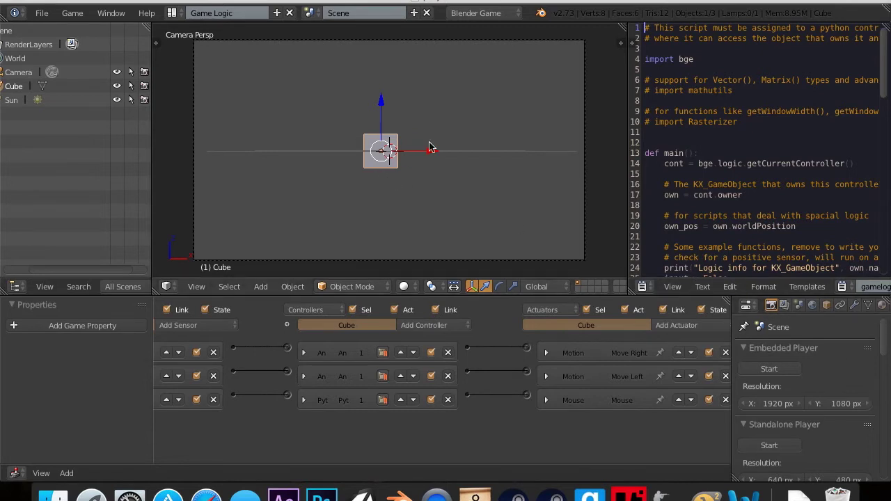
Scale the cube by 2, then 0.5, then 1.5 so it ends at 1.5 times its size
key(s)
key(2)
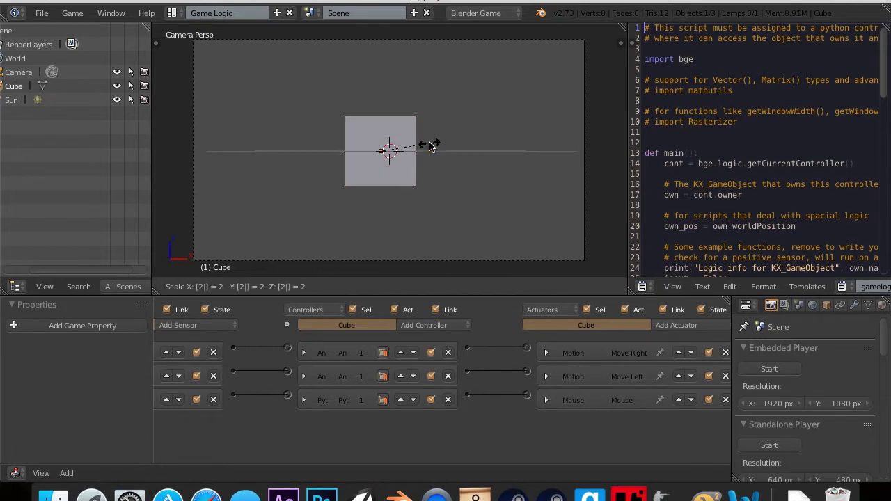
key(Return)
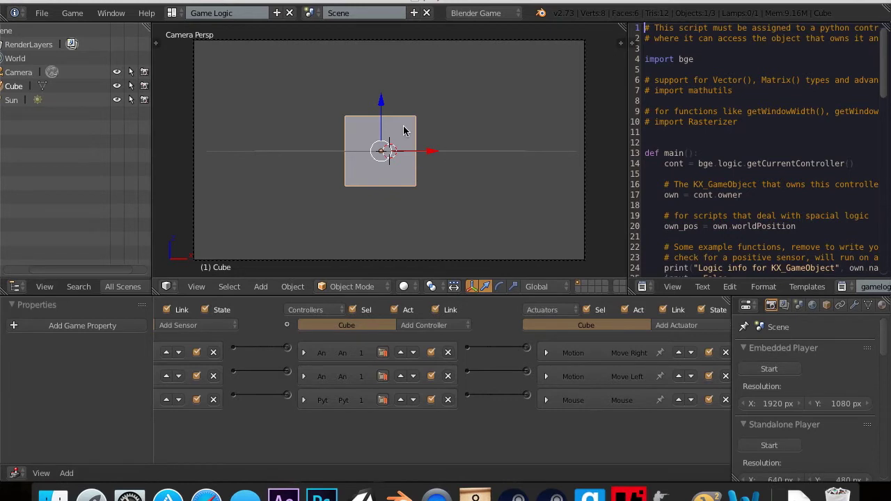
key(s)
key(Escape)
text(s.5)
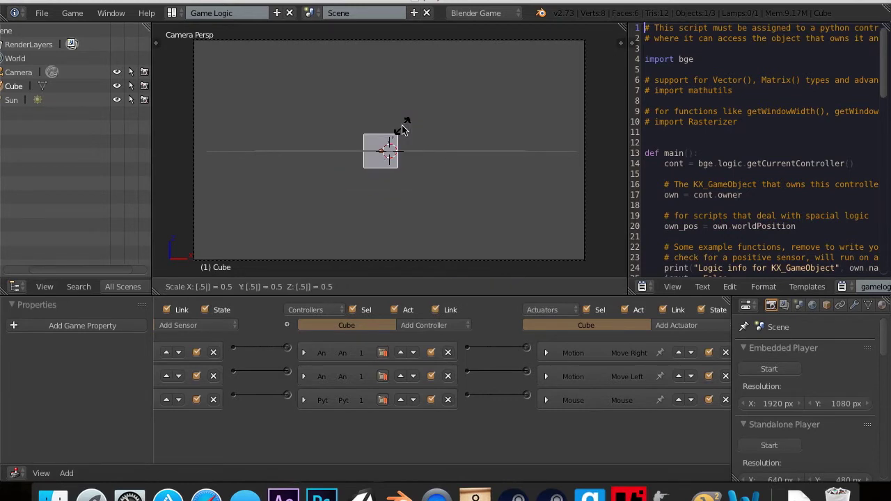
key(Return)
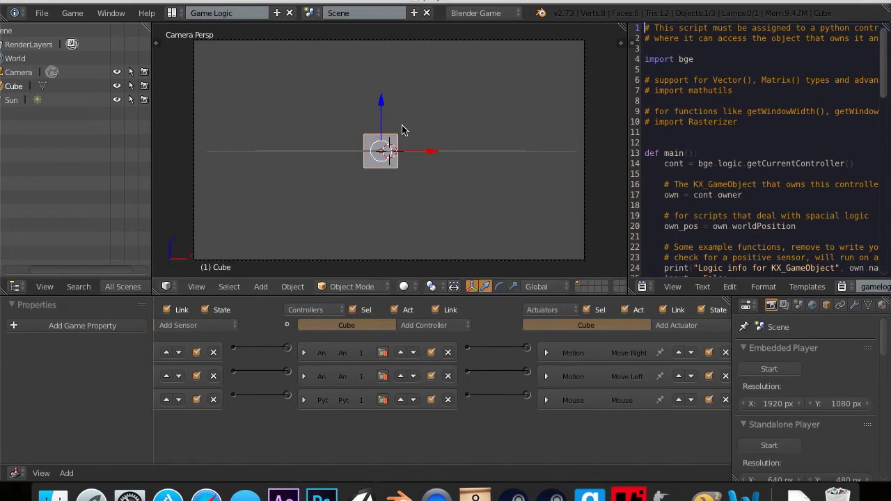
text(s1.5)
key(Return)
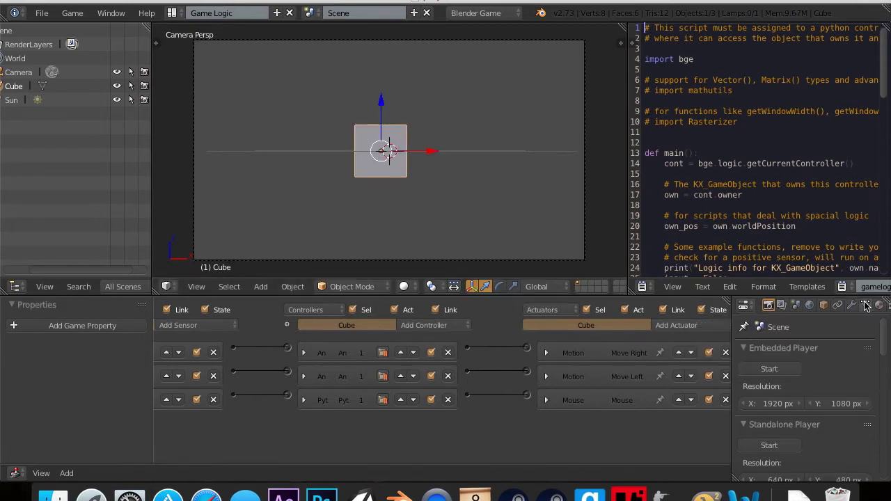
scroll(866, 307, up, 1)
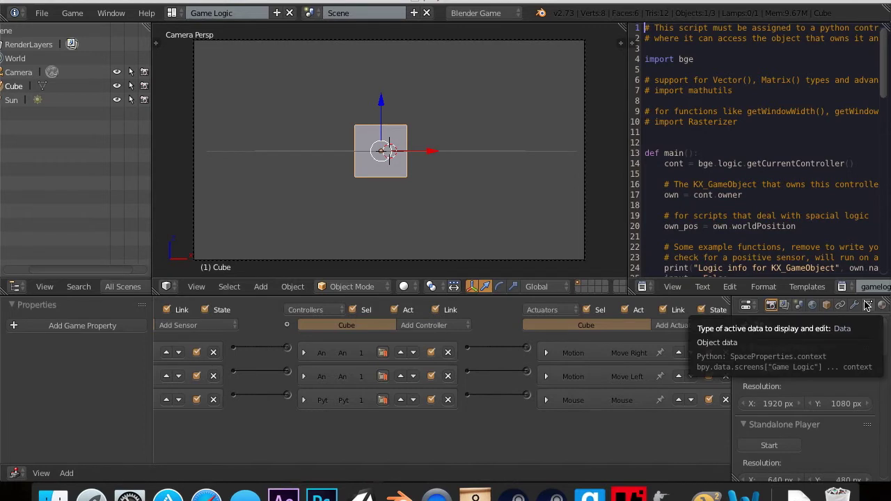
scroll(876, 307, down, 2)
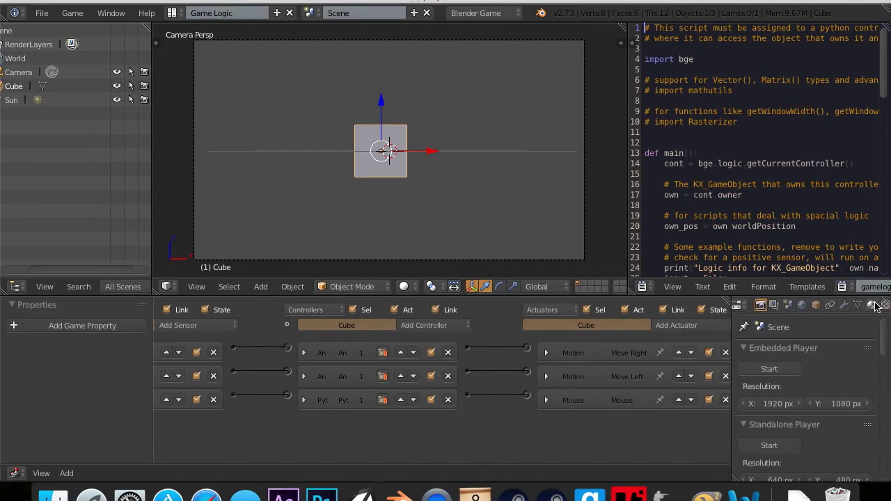
Make the Sun lamp a Point lamp with energy 1.000
scroll(759, 310, up, 2)
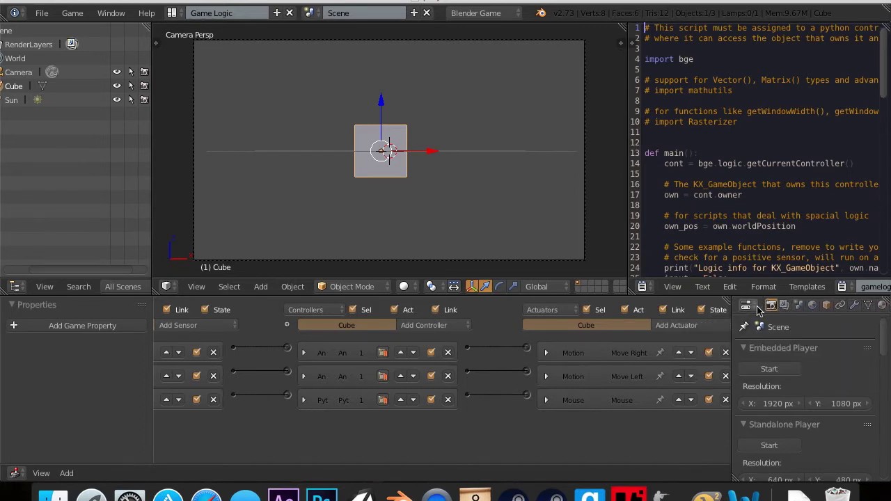
click(13, 102)
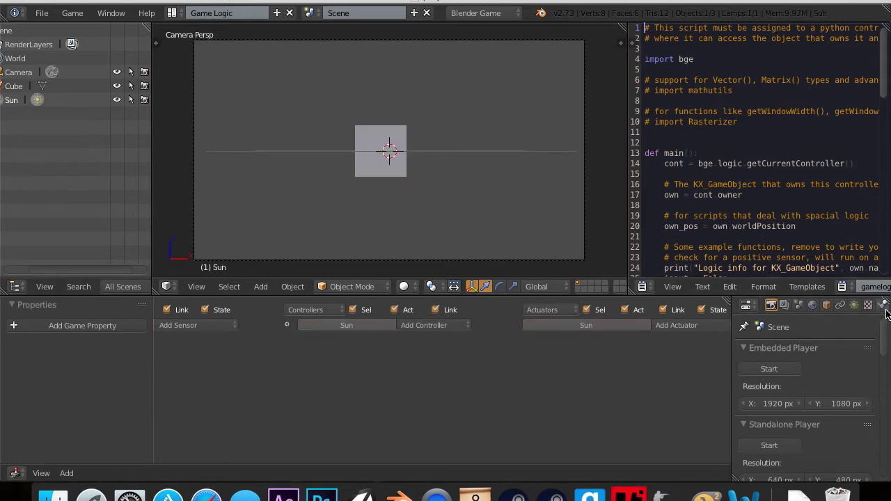
click(853, 305)
scroll(828, 376, down, 3)
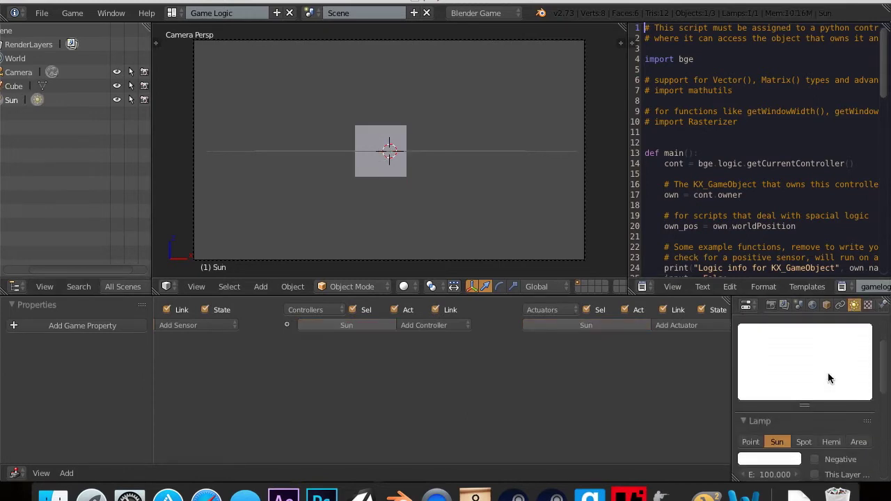
click(777, 449)
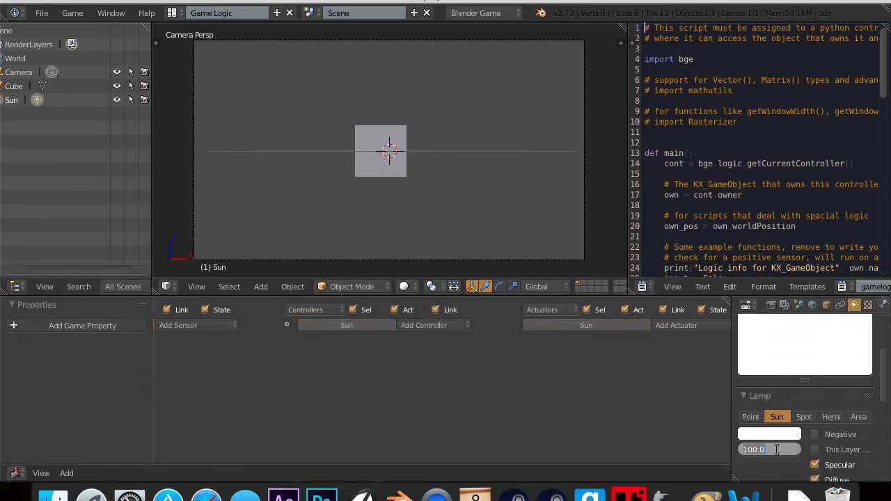
text(1)
key(Return)
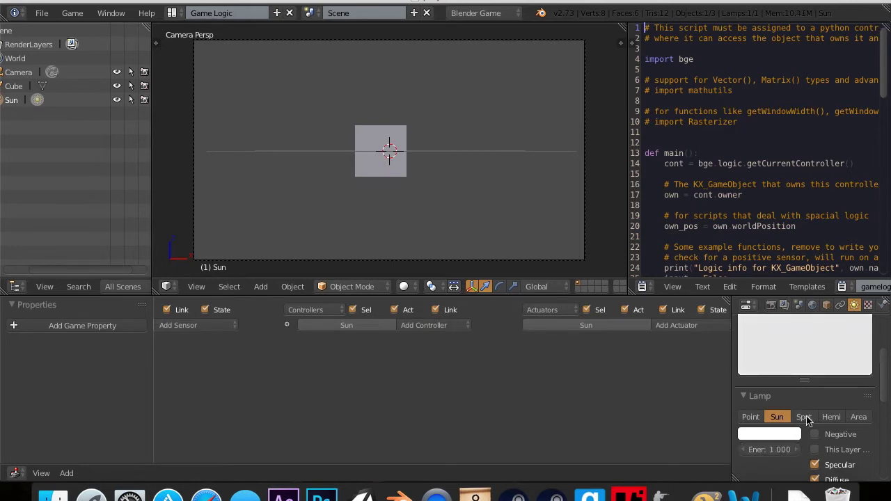
click(751, 417)
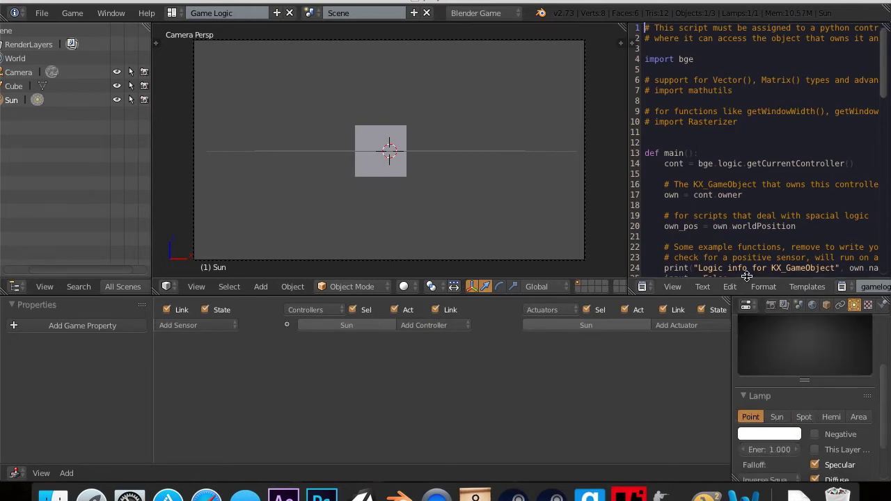
Run the game in the embedded player to check the new lighting, then stop it
click(771, 305)
click(768, 371)
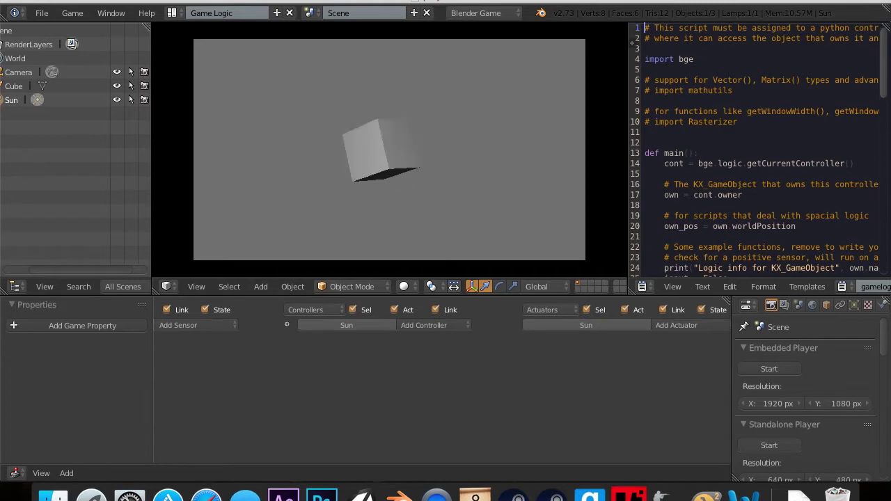
key(Escape)
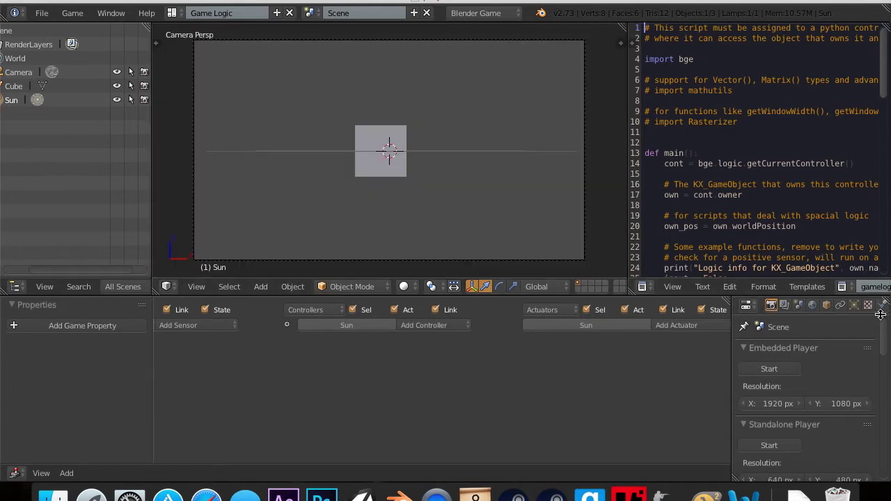
Select the Cube and make its material's diffuse colour red
right_click(380, 143)
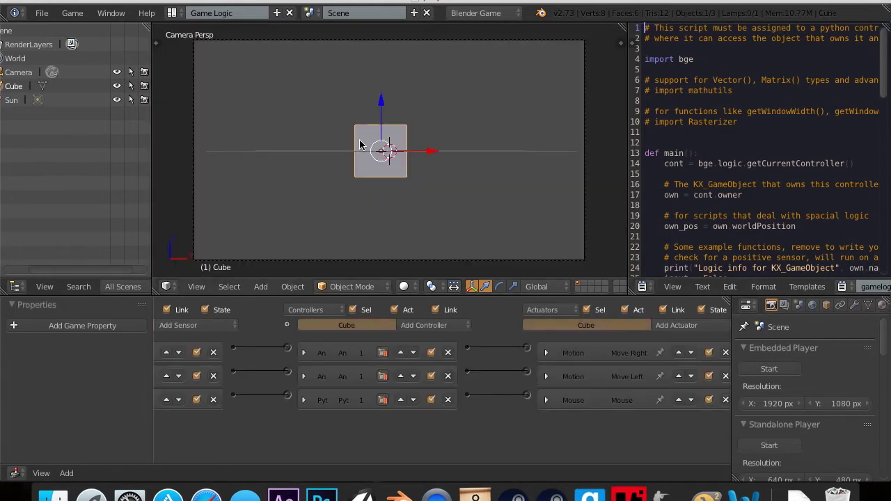
click(882, 305)
scroll(794, 390, down, 4)
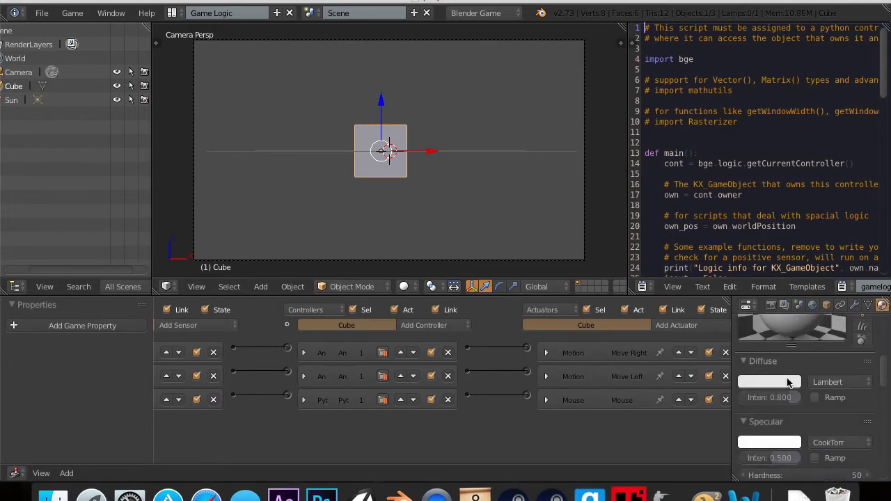
click(788, 383)
drag(730, 245, 731, 297)
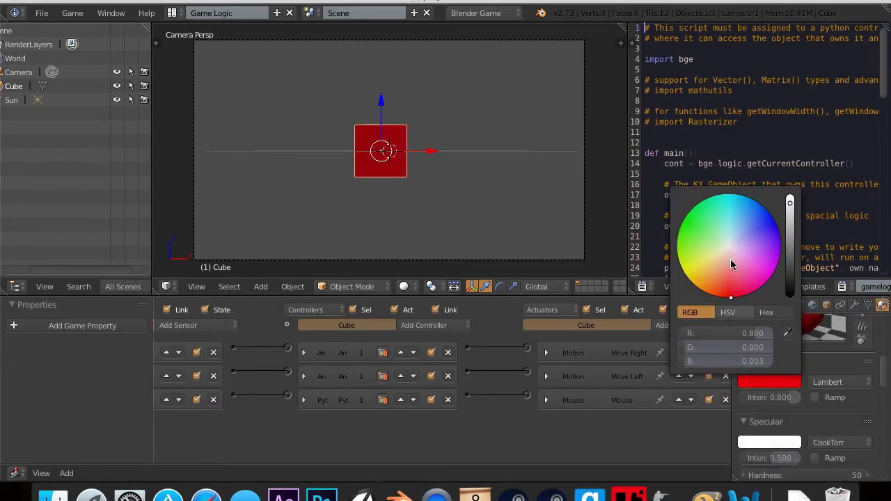
Set the material's specular colour to blue-violet (R 0.291, G 0.205, B 1.000)
click(771, 444)
drag(754, 308, 739, 301)
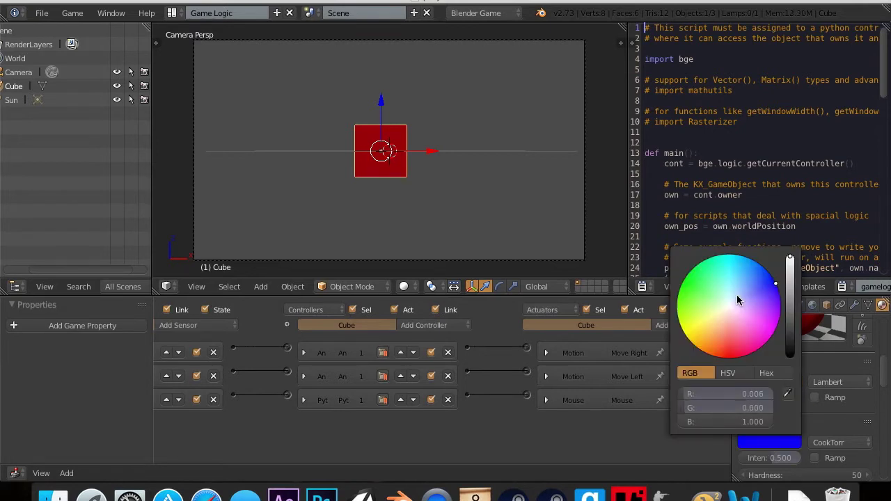
scroll(858, 412, up, 3)
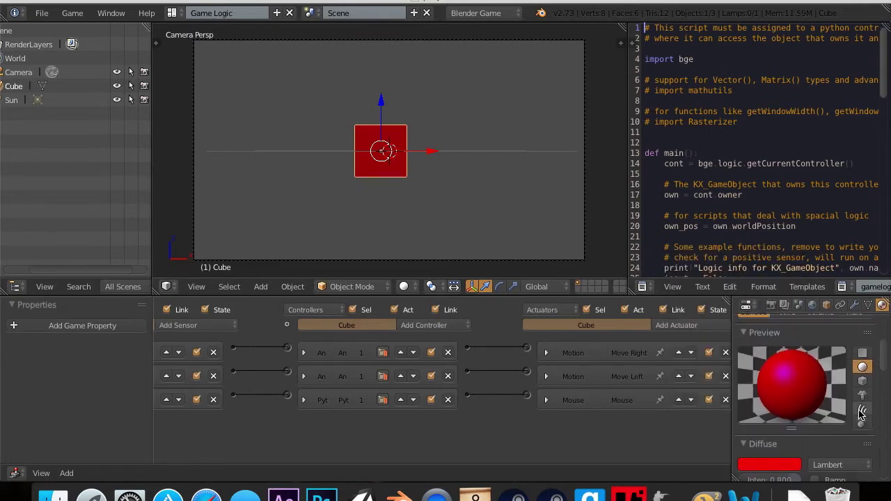
scroll(775, 472, down, 2)
click(774, 473)
drag(731, 375, 733, 392)
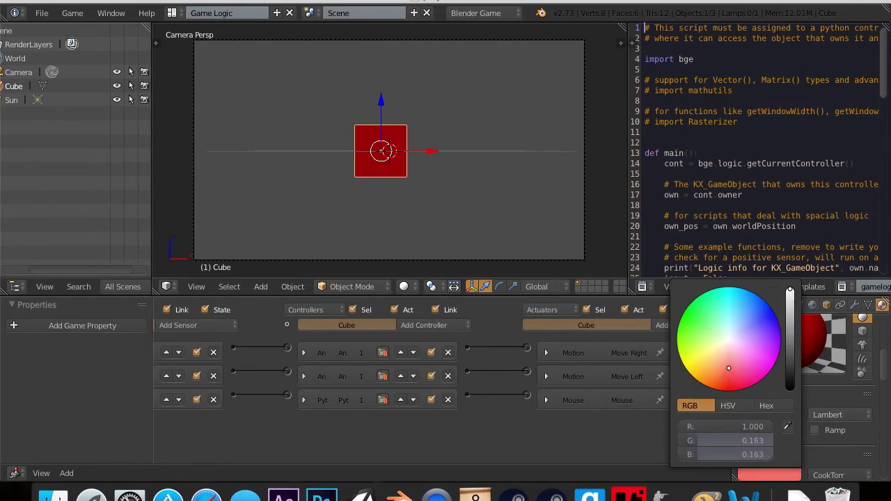
click(787, 476)
drag(729, 368, 755, 330)
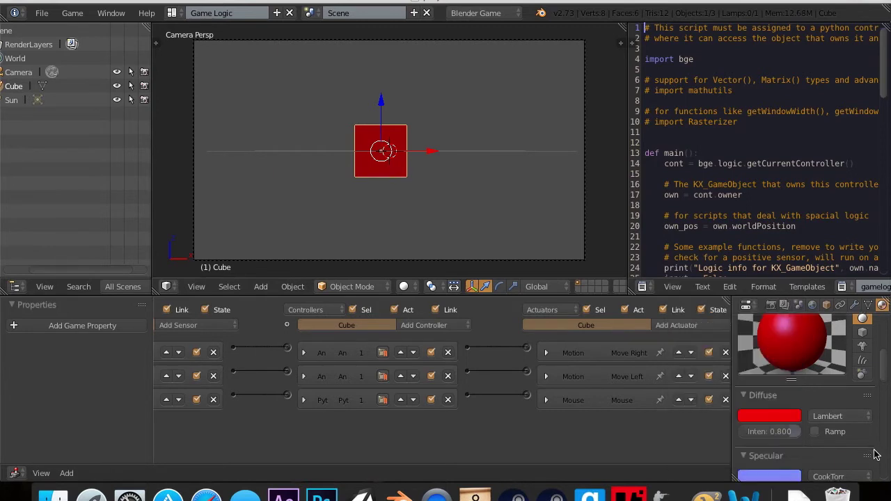
scroll(800, 390, up, 5)
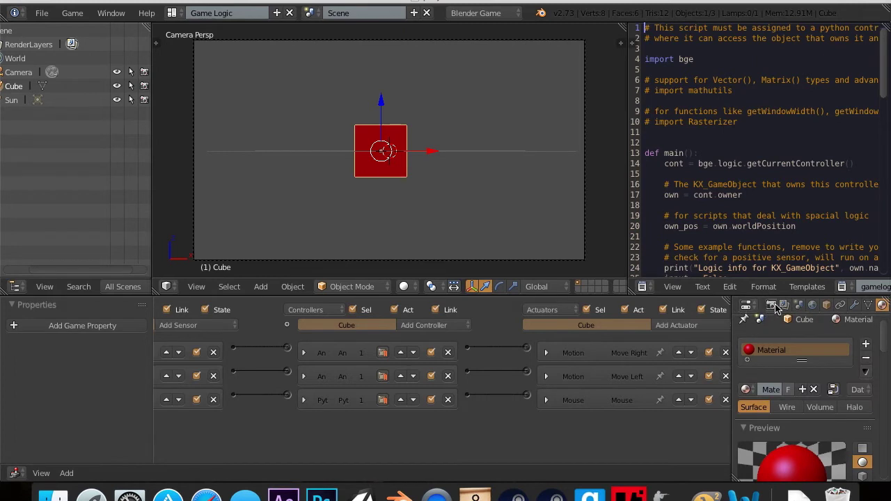
Set the cube material's diffuse intensity to 0.5
scroll(786, 378, down, 5)
scroll(786, 377, down, 3)
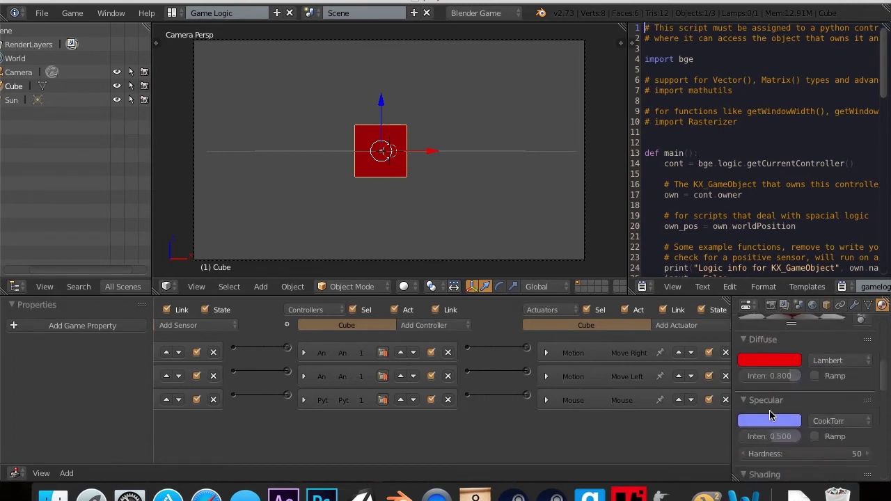
scroll(786, 376, up, 1)
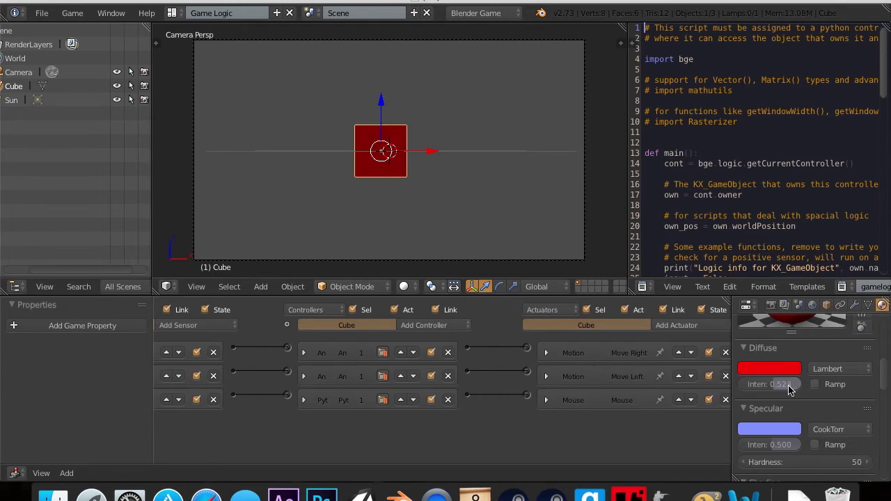
scroll(785, 388, up, 4)
mouse_move(769, 439)
mouse_down()
mouse_move(749, 439)
mouse_move(756, 439)
mouse_up()
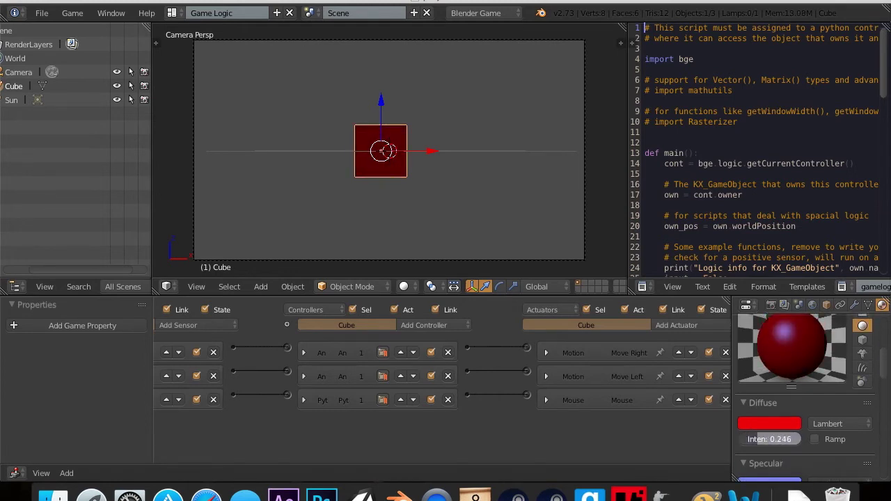
click(756, 440)
text(0.5)
key(Return)
Lower the material's specular hardness to 21
scroll(777, 442, down, 2)
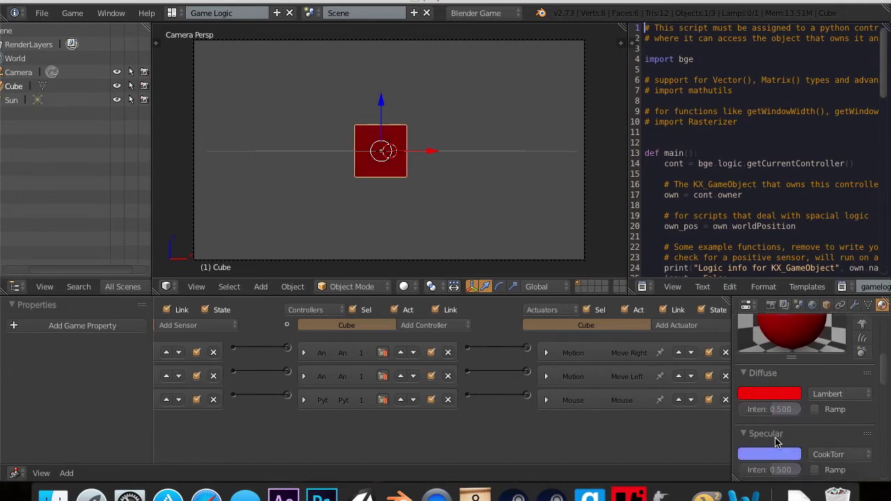
scroll(777, 442, up, 10)
scroll(786, 435, down, 10)
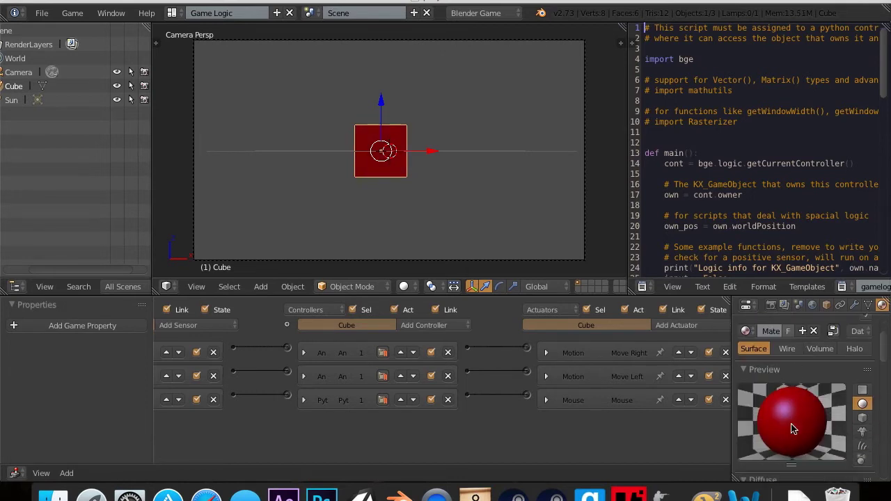
scroll(791, 429, down, 3)
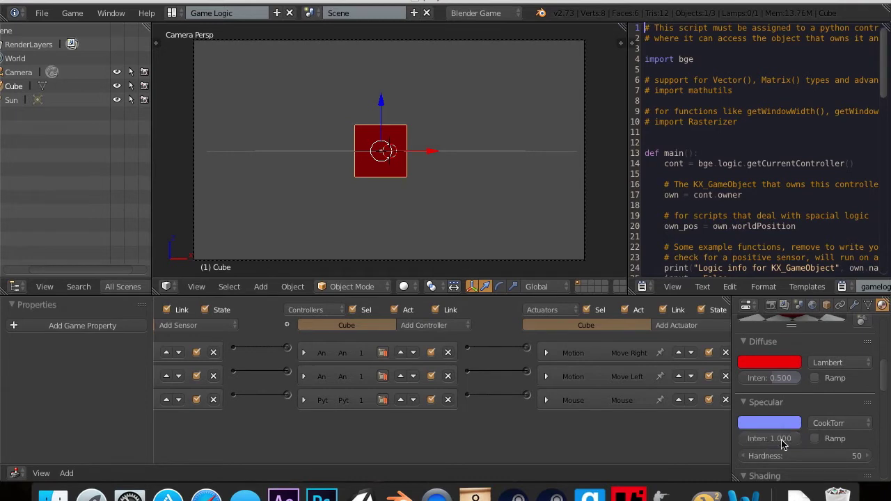
scroll(782, 444, up, 5)
scroll(783, 444, down, 8)
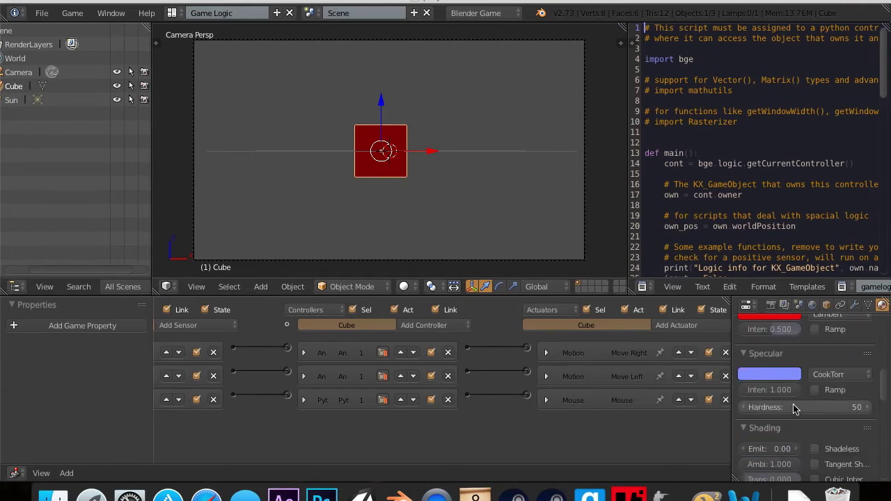
mouse_move(801, 408)
mouse_down()
mouse_move(772, 407)
mouse_move(784, 407)
mouse_up()
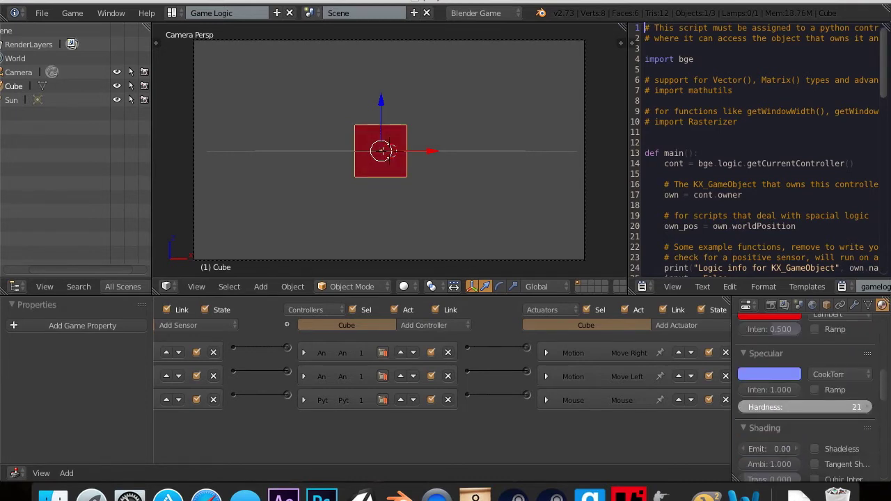
scroll(863, 382, up, 7)
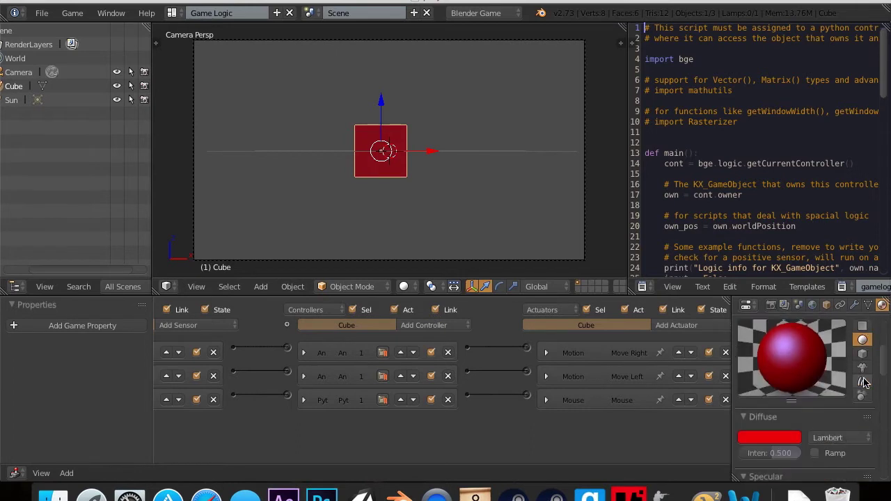
scroll(863, 383, down, 7)
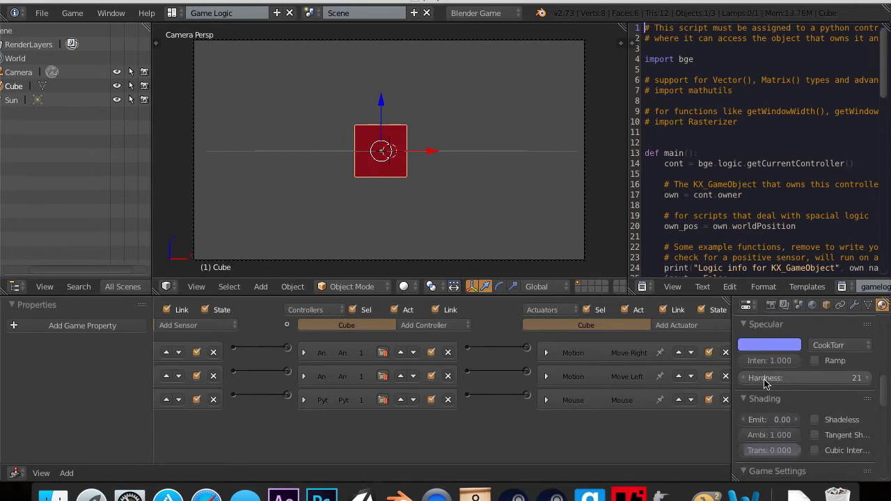
scroll(766, 379, up, 7)
Test-run the game in the embedded player, then stop it
click(772, 305)
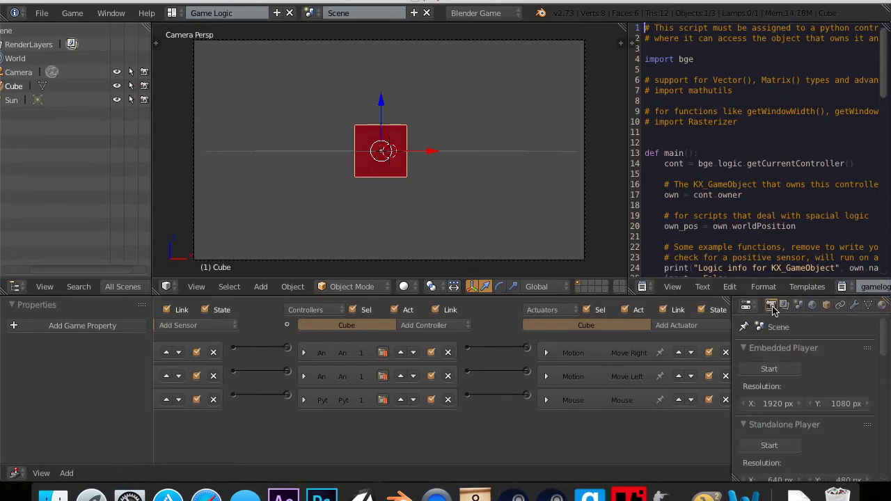
click(766, 368)
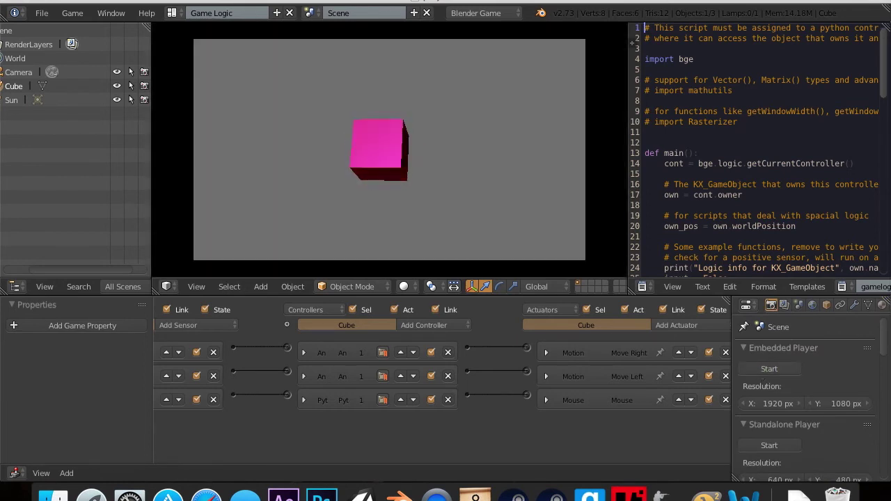
key(Escape)
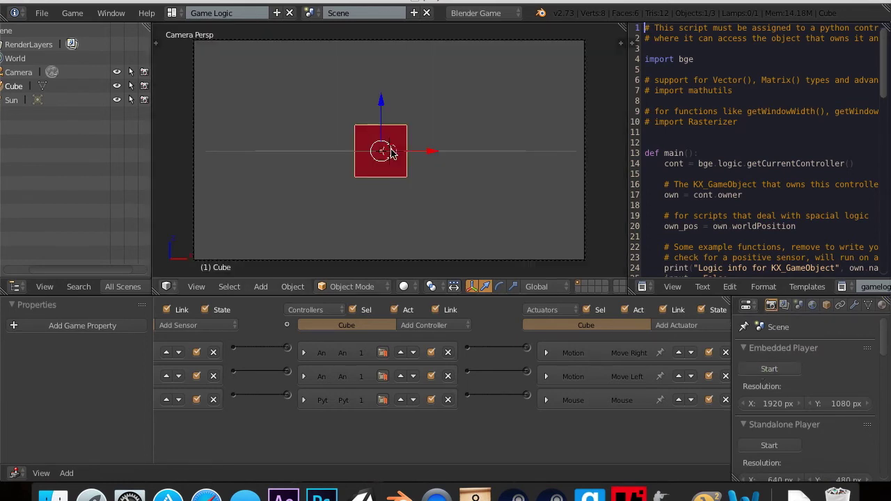
Set the cube material's specular hardness to 10
click(881, 305)
scroll(819, 432, down, 8)
drag(808, 377, 835, 377)
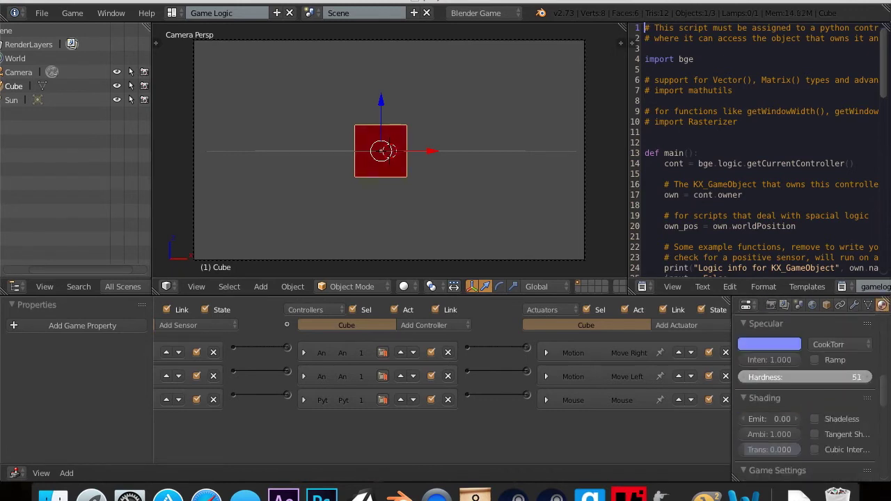
scroll(811, 387, up, 10)
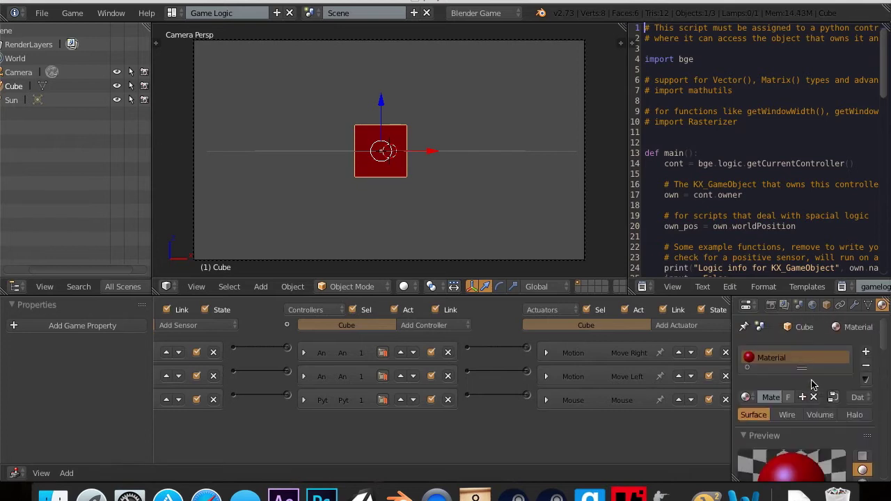
scroll(815, 368, down, 3)
scroll(816, 365, down, 8)
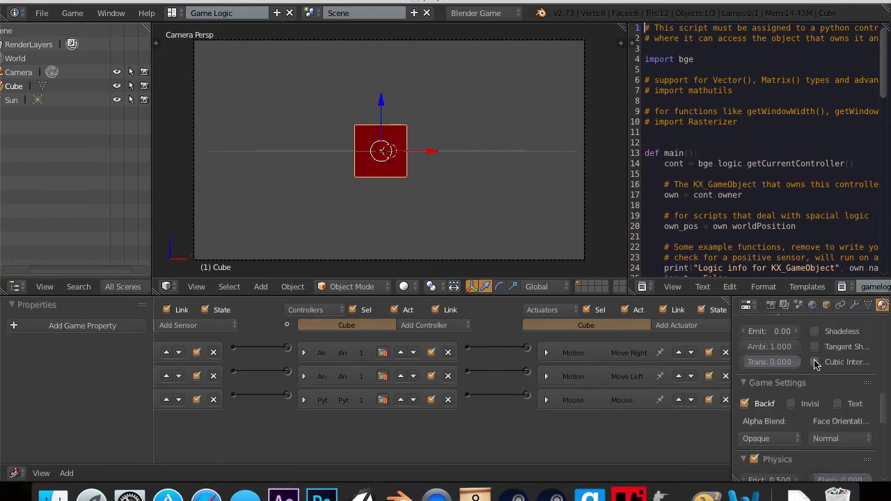
click(811, 372)
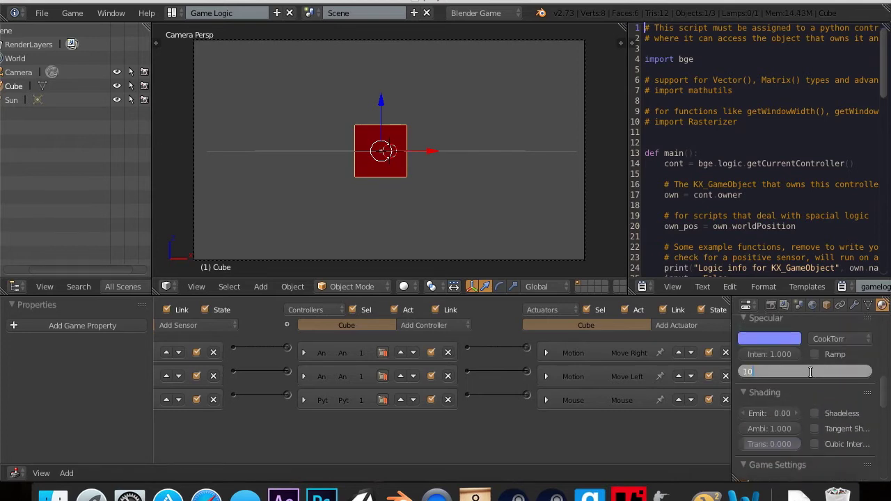
key(Return)
scroll(808, 369, up, 8)
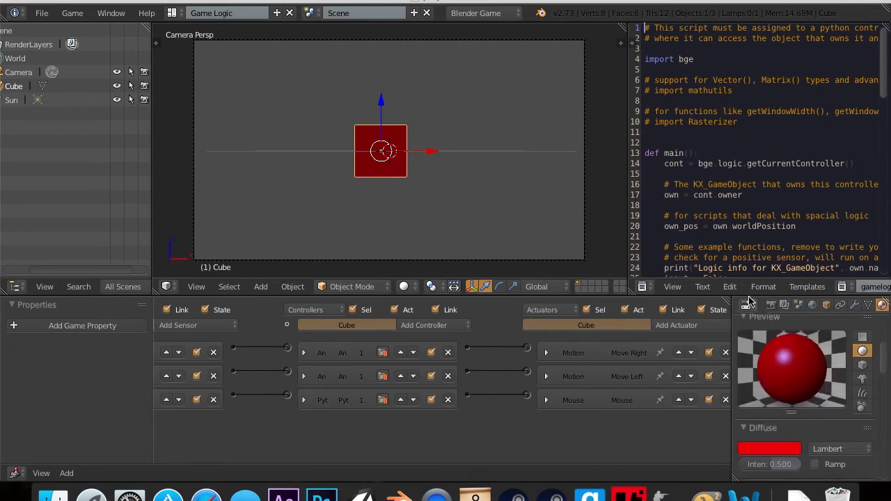
Play the game again to watch the cube rotate, then stop it
click(771, 306)
click(769, 368)
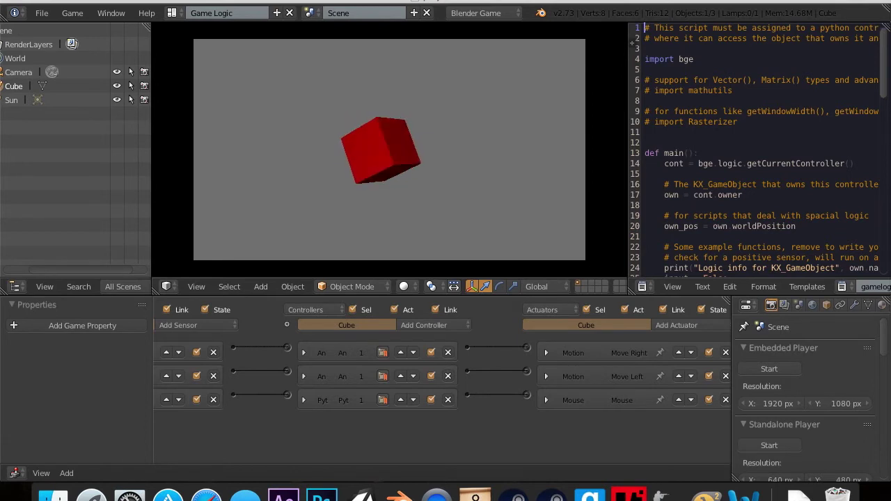
key(Escape)
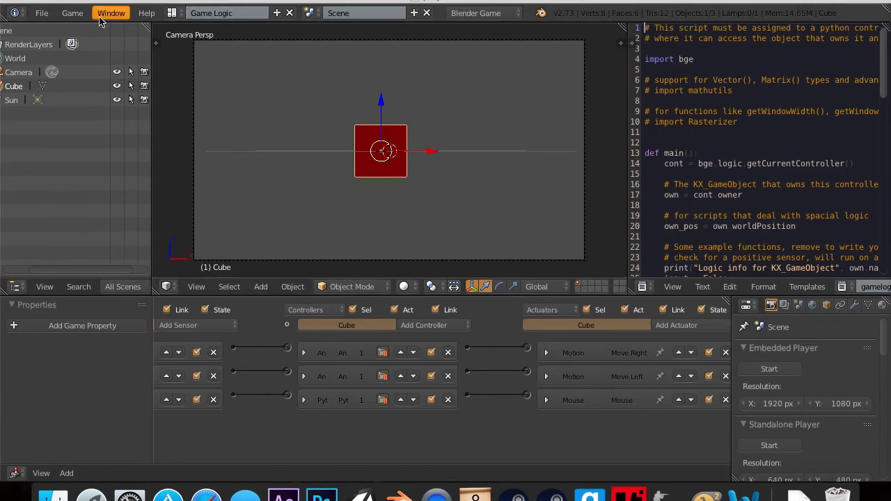
click(41, 15)
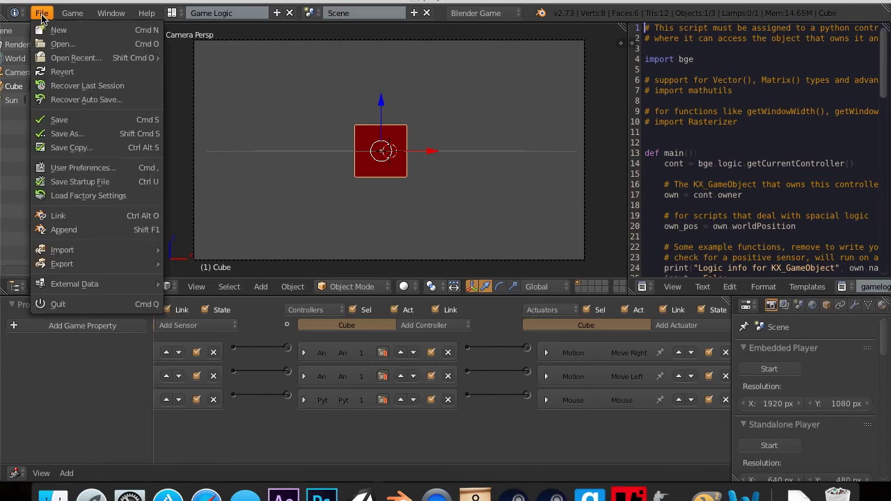
In User Preferences, filter Add-ons to Import-Export and browse the list, then focus the add-on search
click(79, 169)
click(271, 19)
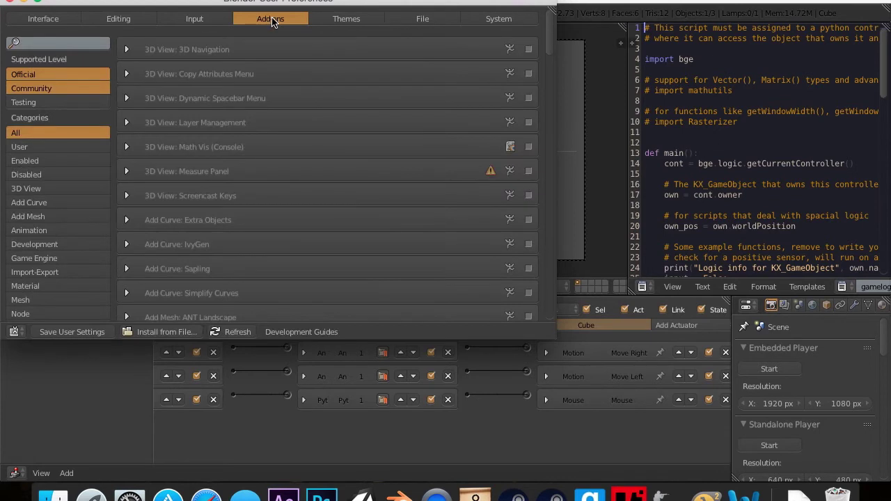
click(47, 273)
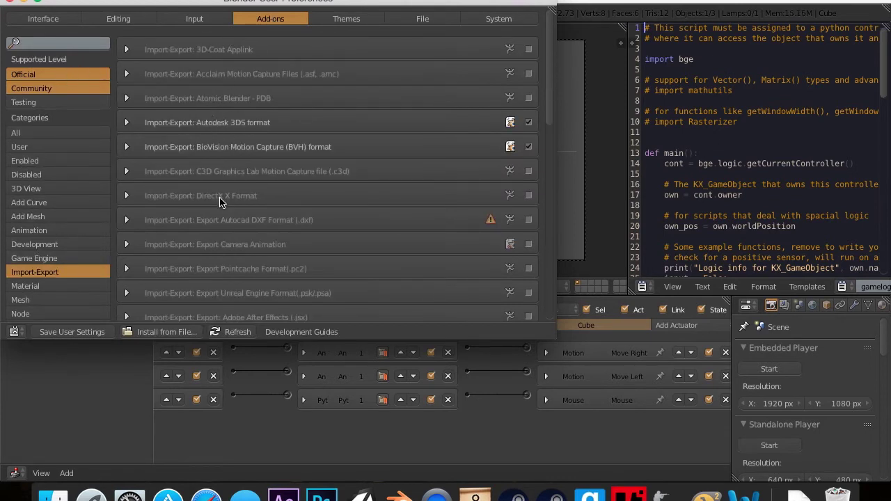
scroll(229, 230, down, 3)
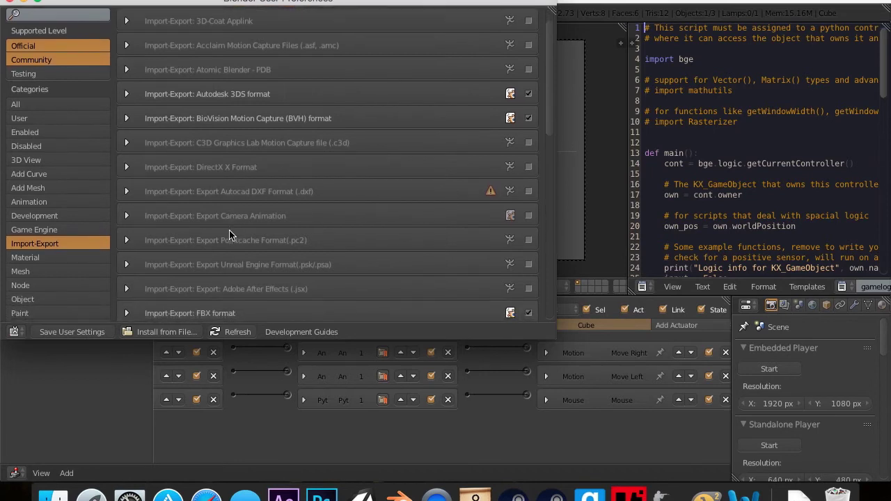
scroll(229, 231, down, 7)
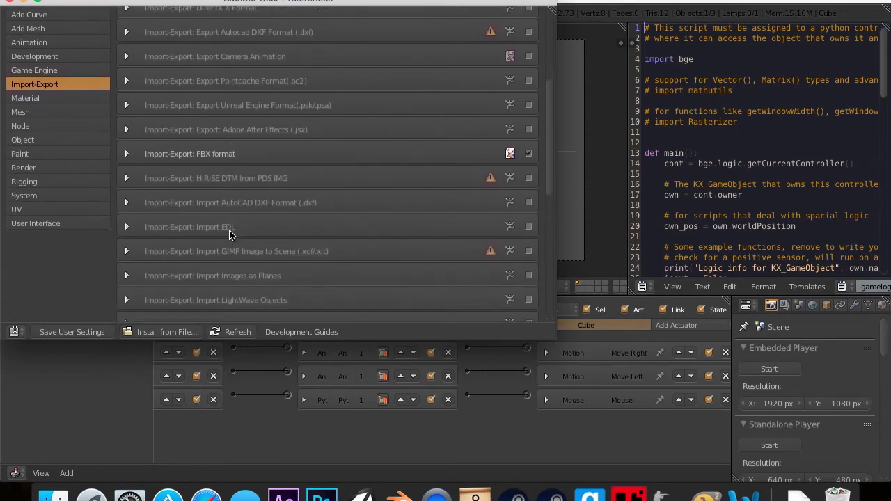
scroll(229, 235, down, 8)
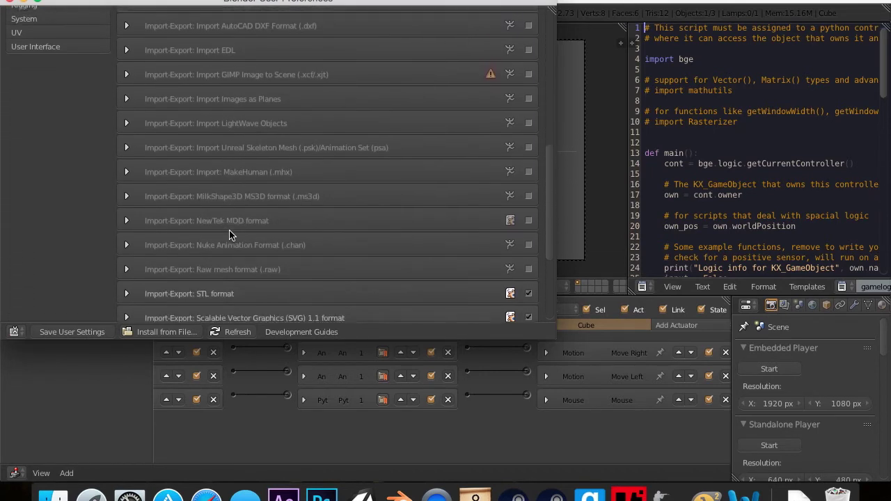
scroll(229, 234, up, 10)
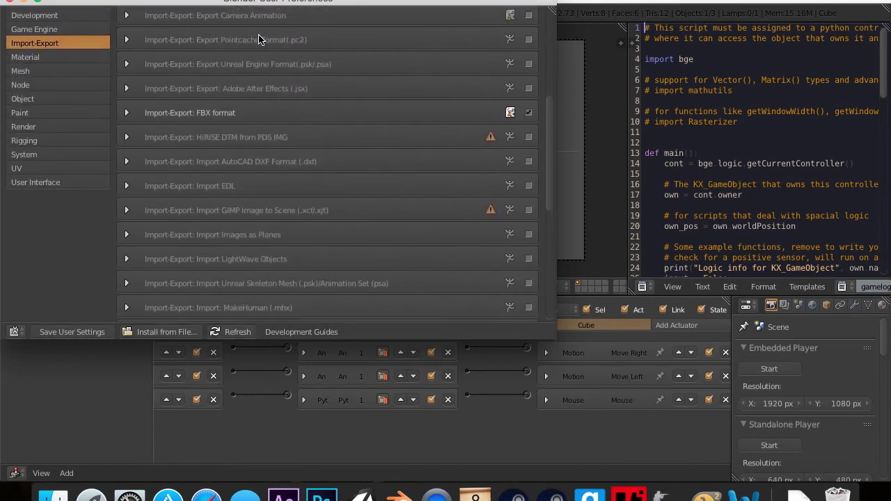
scroll(258, 36, up, 2)
scroll(258, 40, up, 4)
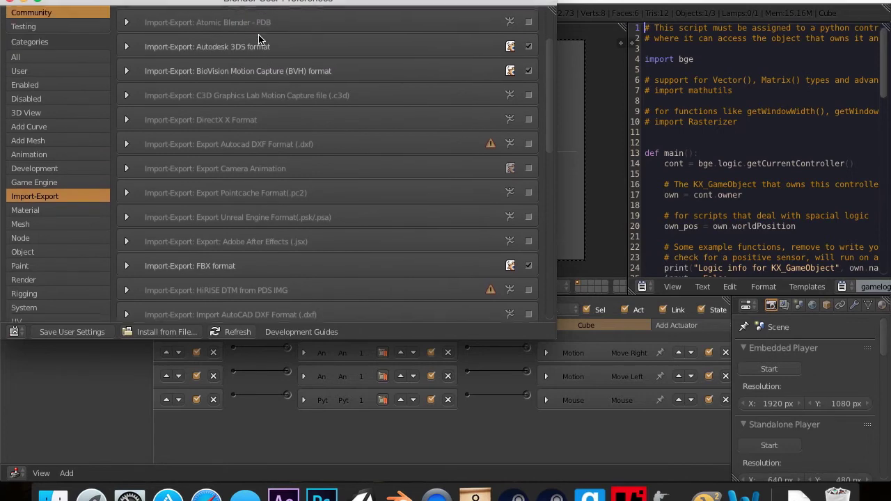
scroll(258, 39, down, 8)
scroll(258, 39, down, 6)
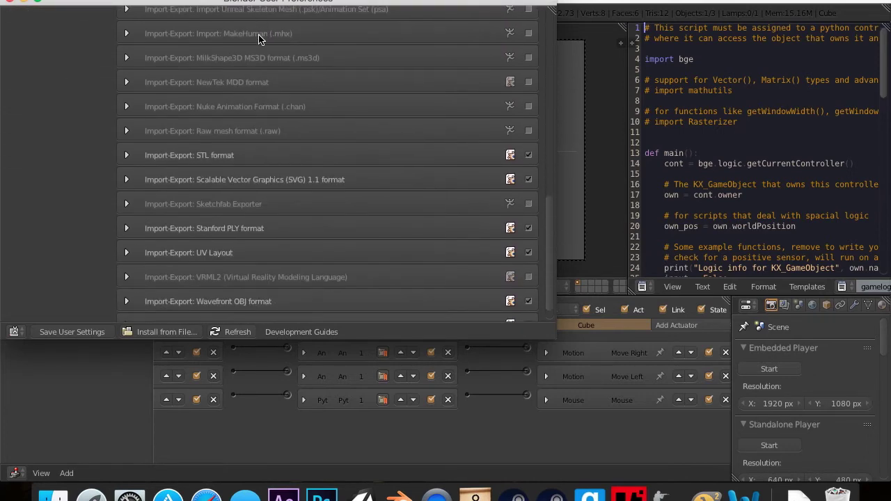
scroll(283, 146, up, 10)
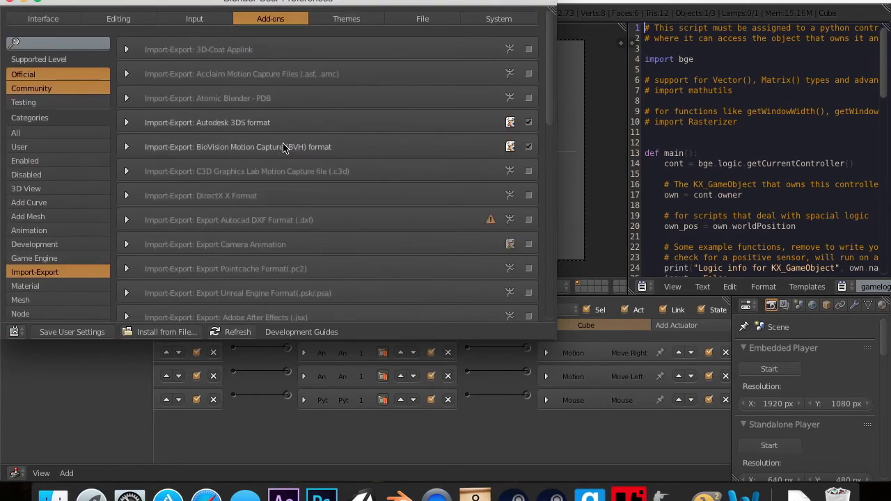
click(84, 42)
Clear the 'ga' search and show only the Game Engine add-on category
text(ga)
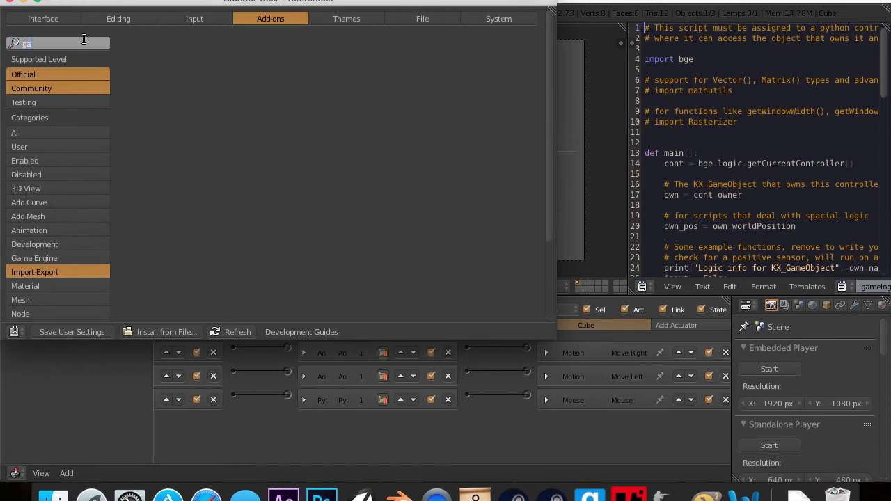
key(BackSpace)
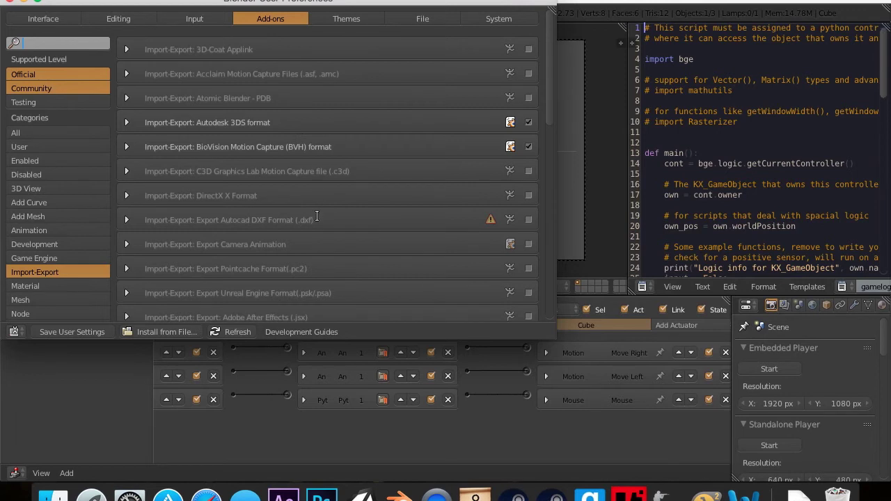
click(92, 258)
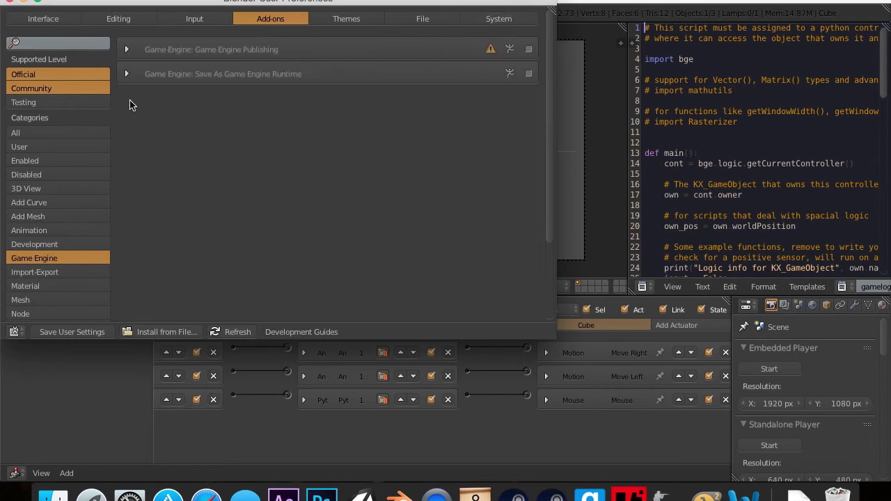
Enable Save As Game Engine Runtime and Game Engine Publishing, save user settings, and close Preferences
click(529, 74)
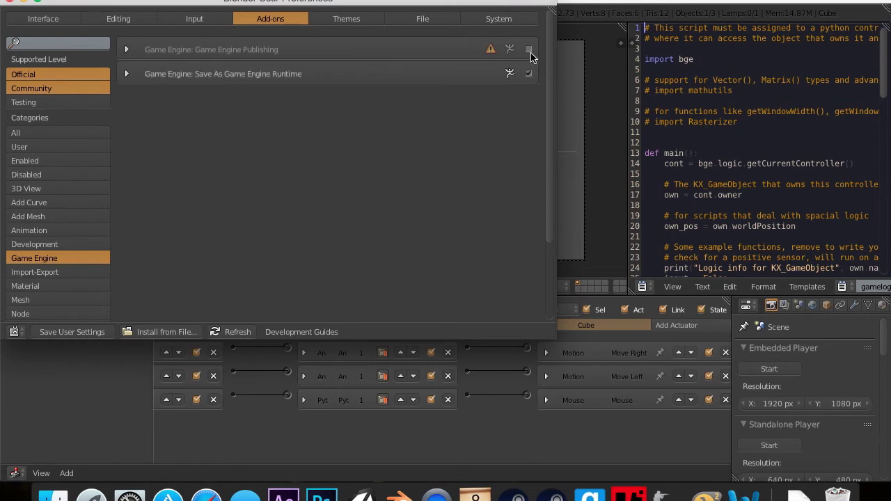
click(529, 50)
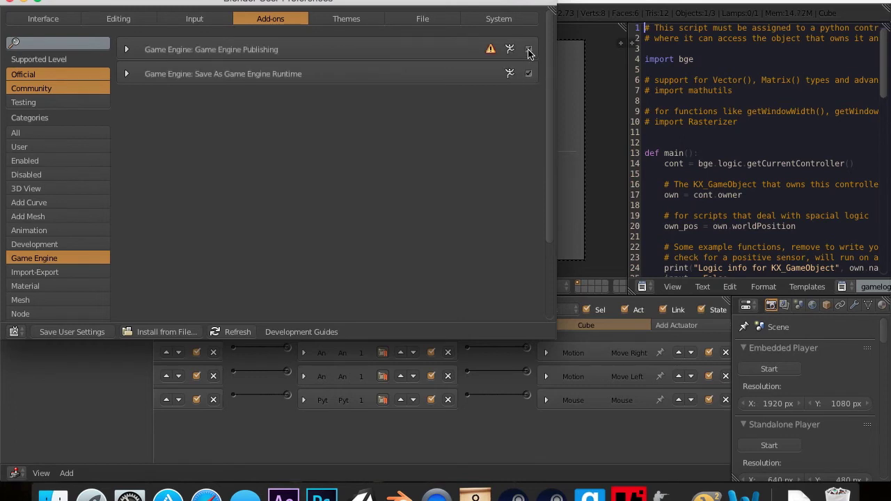
click(72, 332)
click(51, 48)
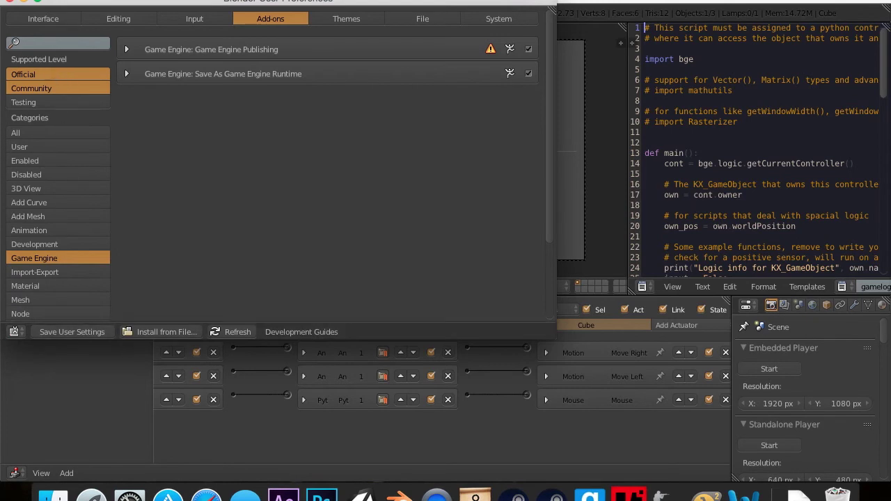
click(9, 2)
Use File > External Data > Pack All Into .blend to pack the project's external data
click(42, 13)
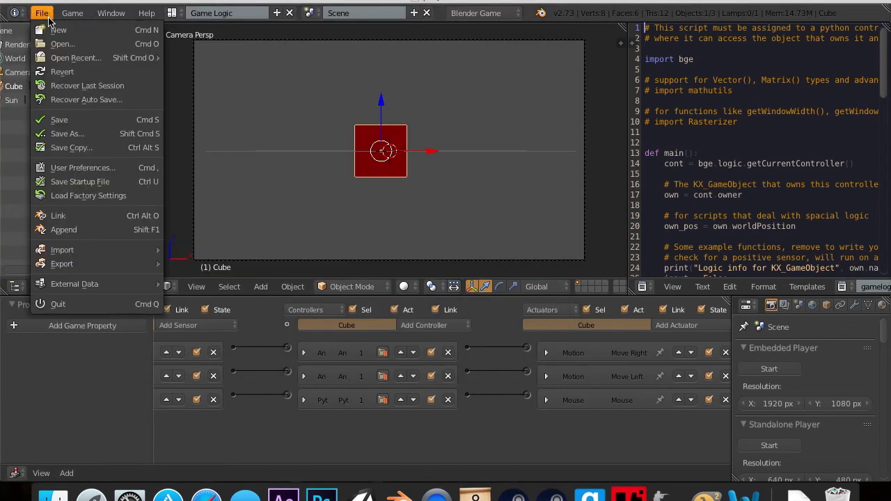
mouse_move(61, 267)
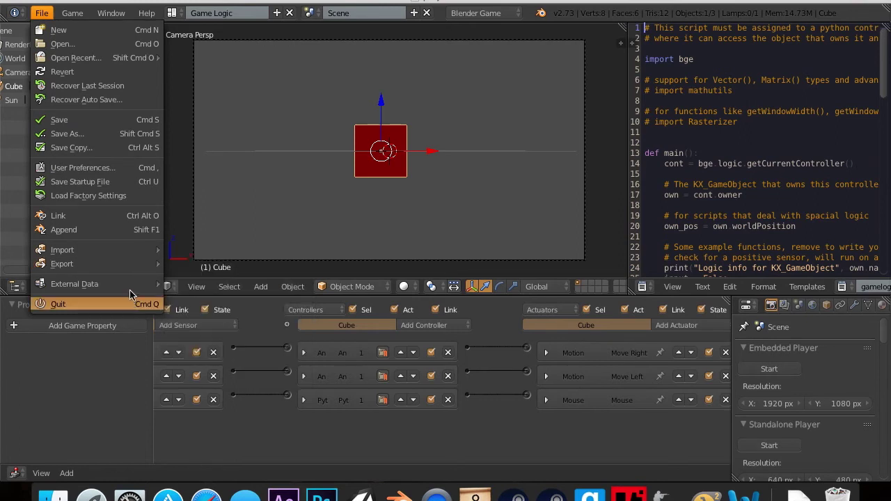
mouse_move(128, 289)
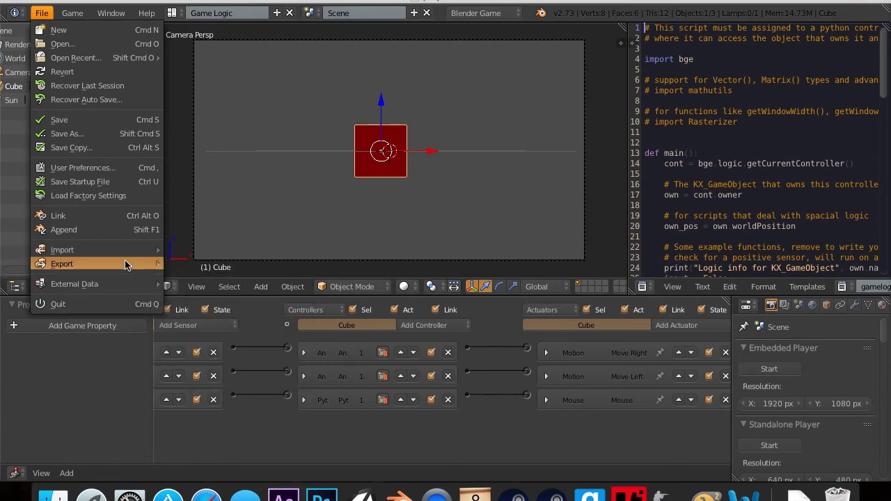
mouse_move(75, 8)
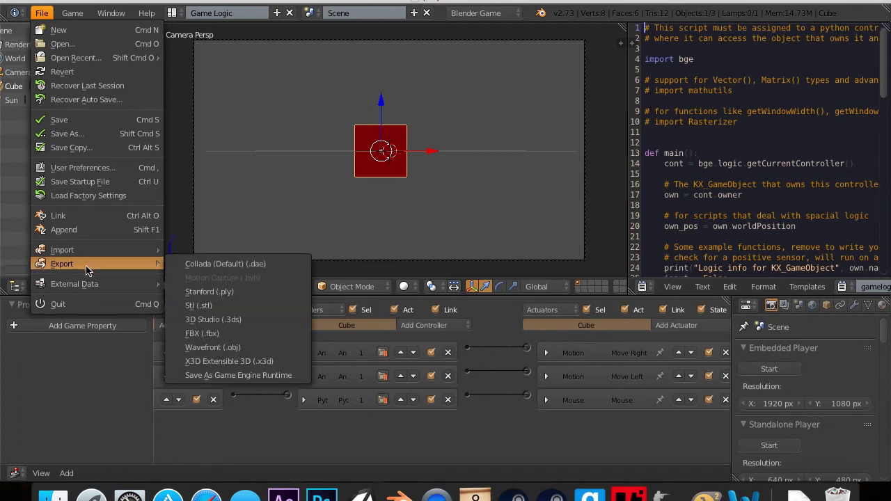
mouse_move(87, 285)
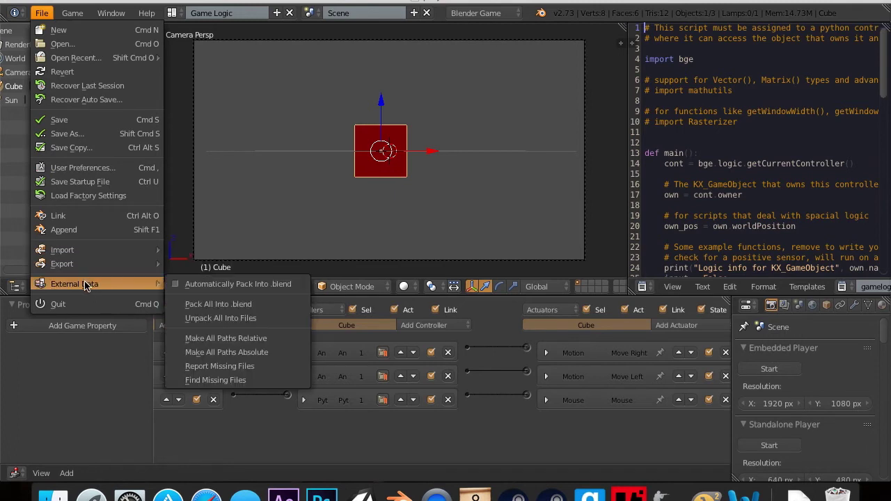
click(190, 306)
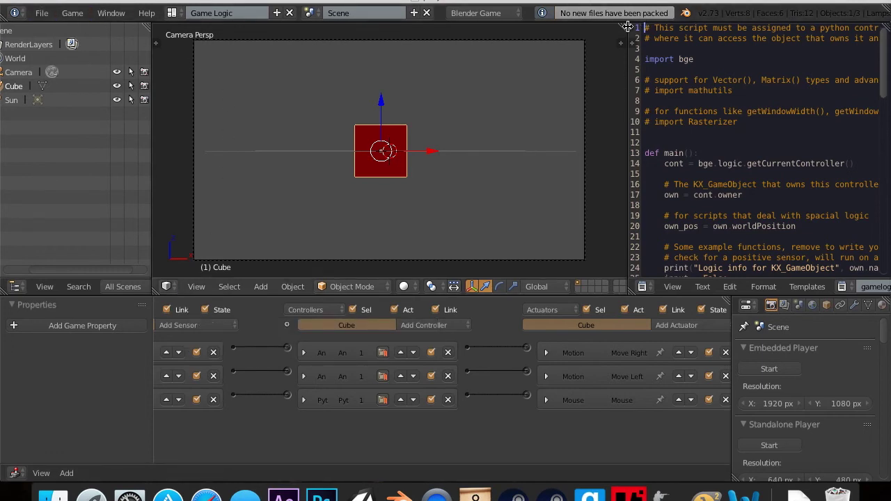
click(42, 13)
Save the game as a Game Engine Runtime named Test.app in the Desktop folder
mouse_move(89, 271)
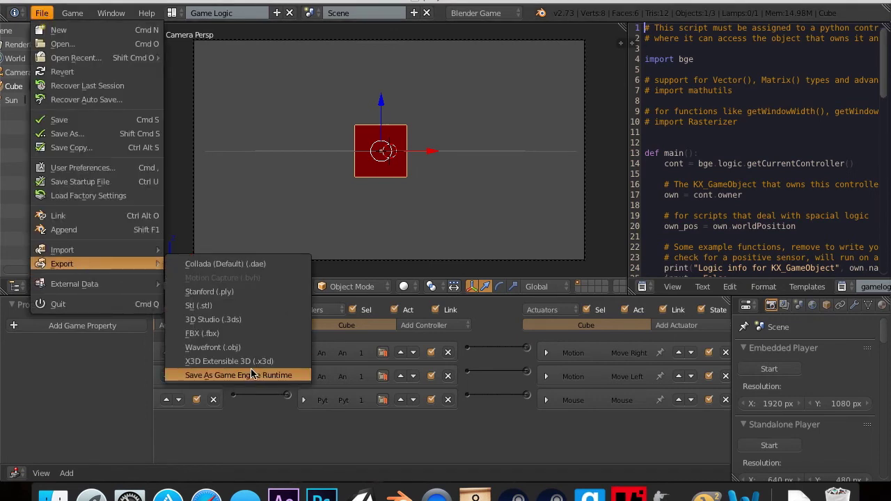
click(252, 374)
click(211, 65)
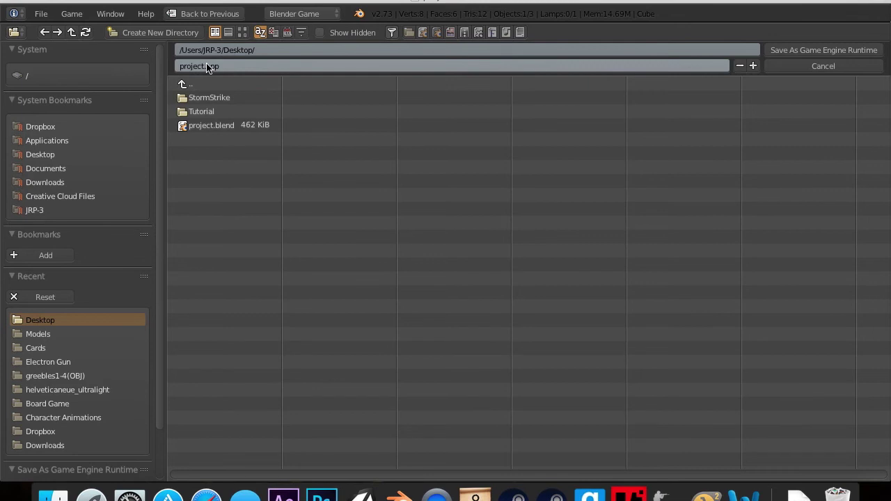
text(Test.)
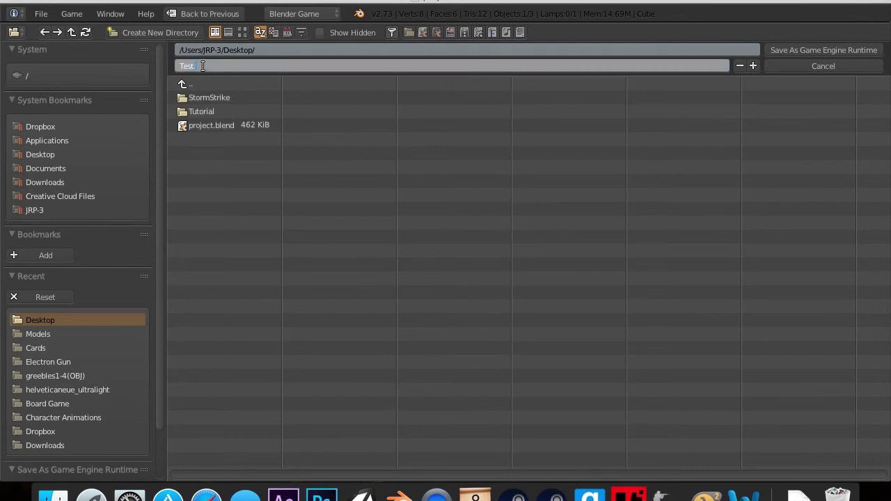
text(app)
key(Return)
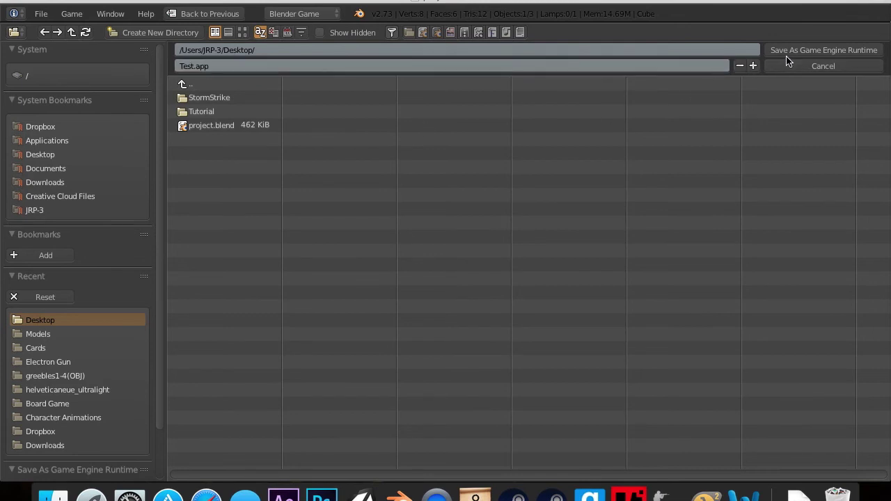
click(791, 52)
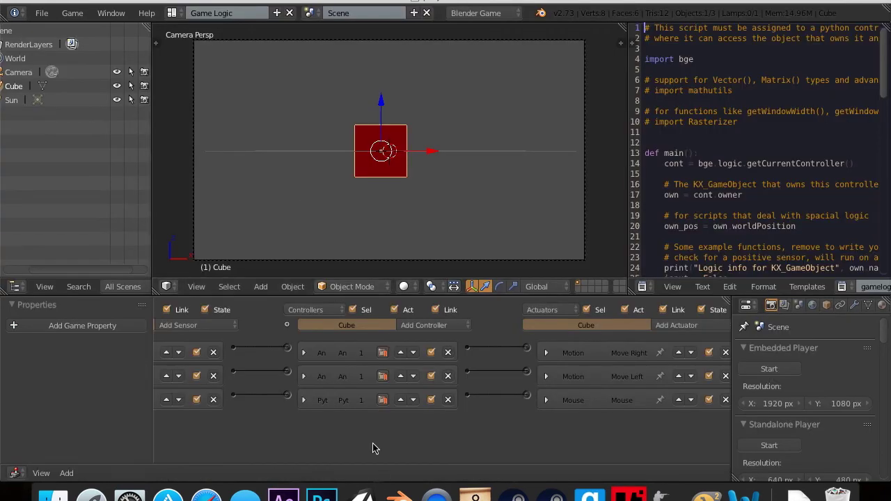
Switch through Mission Control to the desktop without Blender, where the Test app icon sits
key(ctrl+Up)
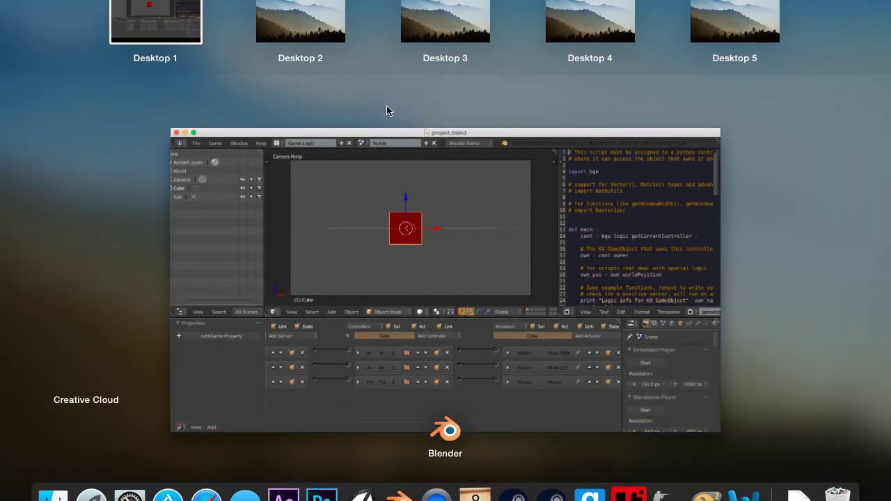
click(279, 24)
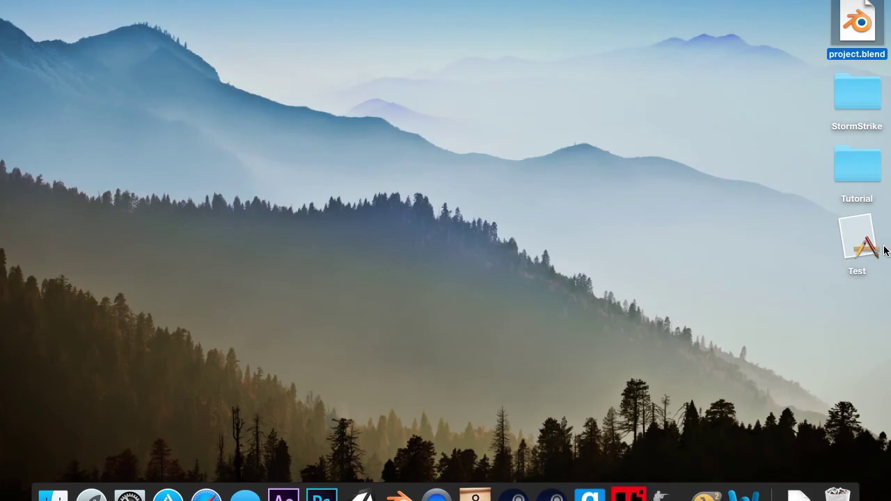